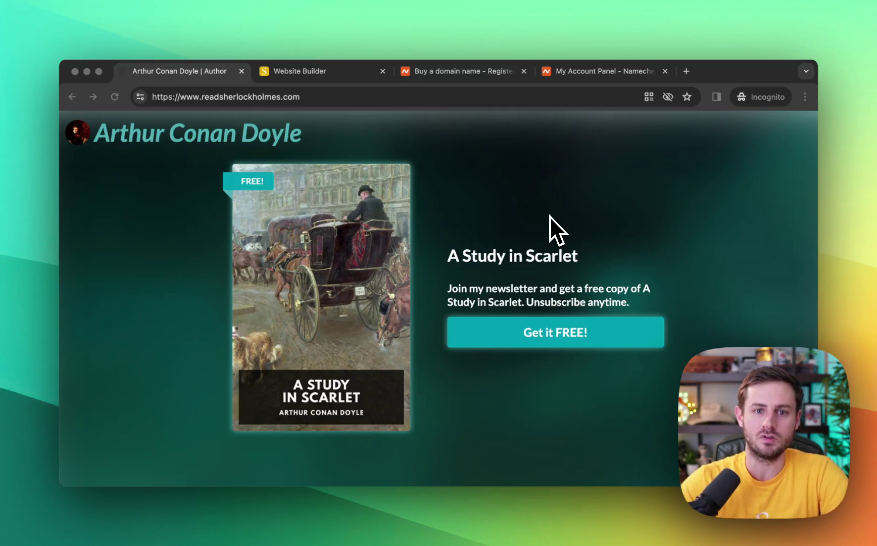
pyautogui.click(173, 97)
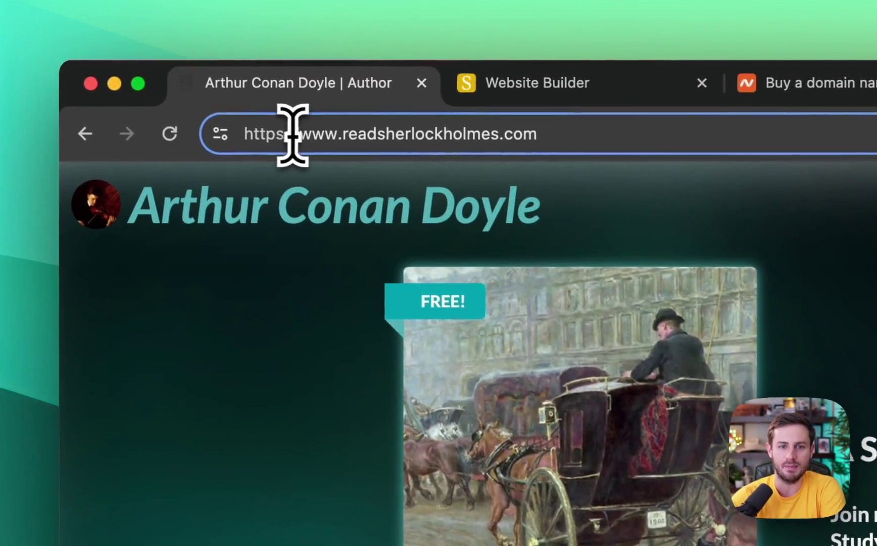
pyautogui.moveTo(303, 134); pyautogui.dragTo(568, 129)
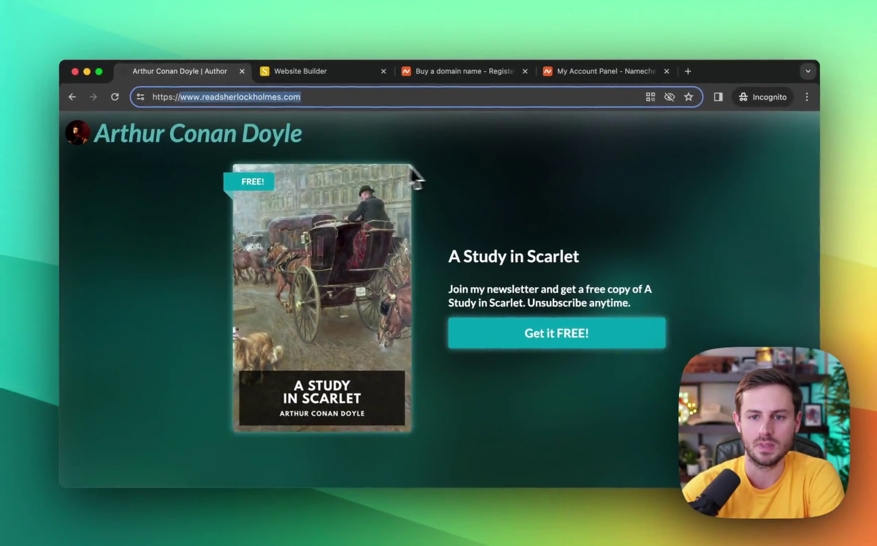
pyautogui.click(813, 275)
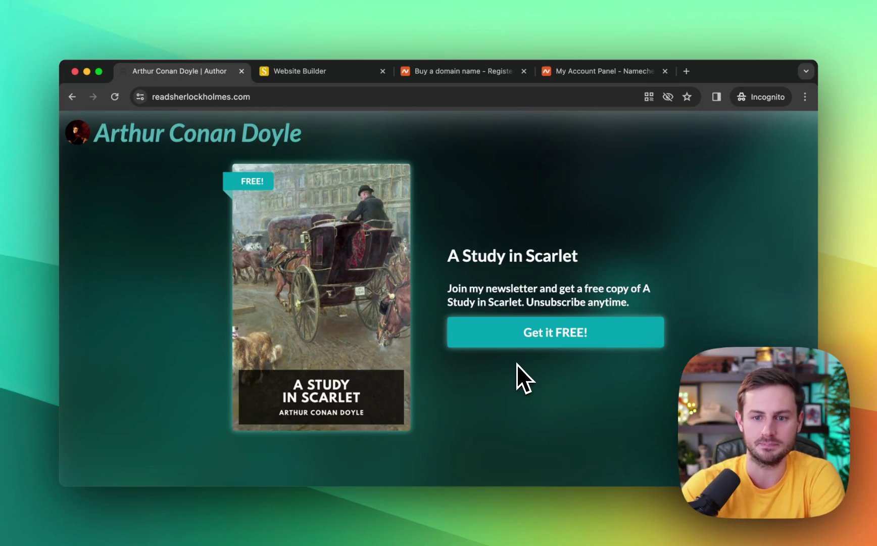
pyautogui.scroll(-6, 517, 364)
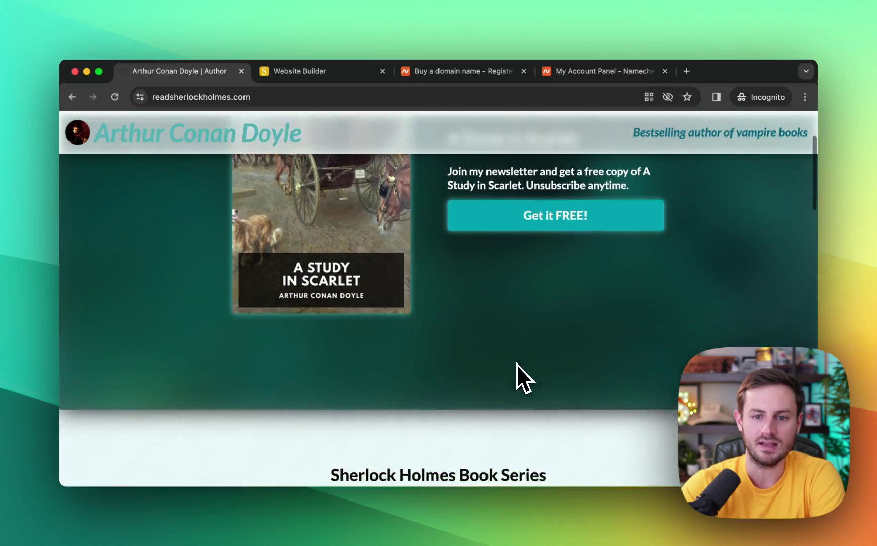
pyautogui.scroll(-3, 517, 364)
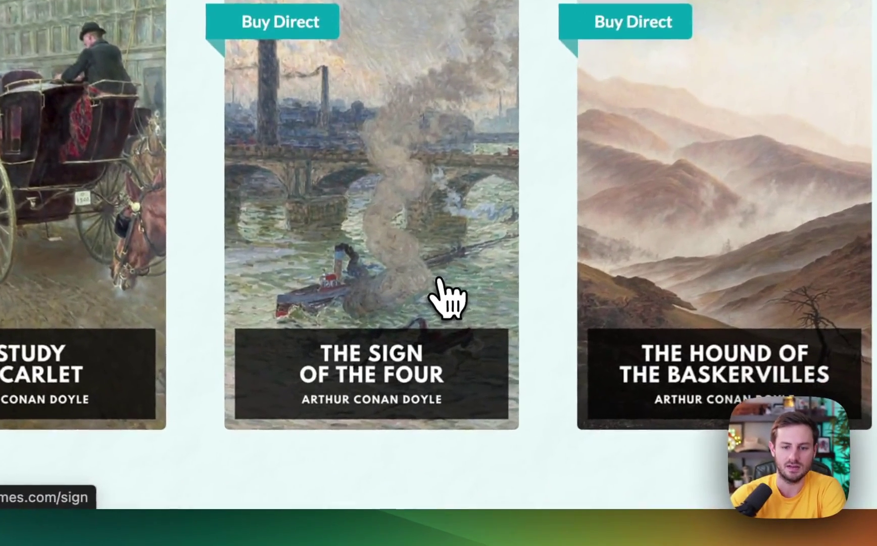
# Open The Sign of the Four's book page and review its direct purchase option, store links, description and complete collection offer
pyautogui.click(384, 372)
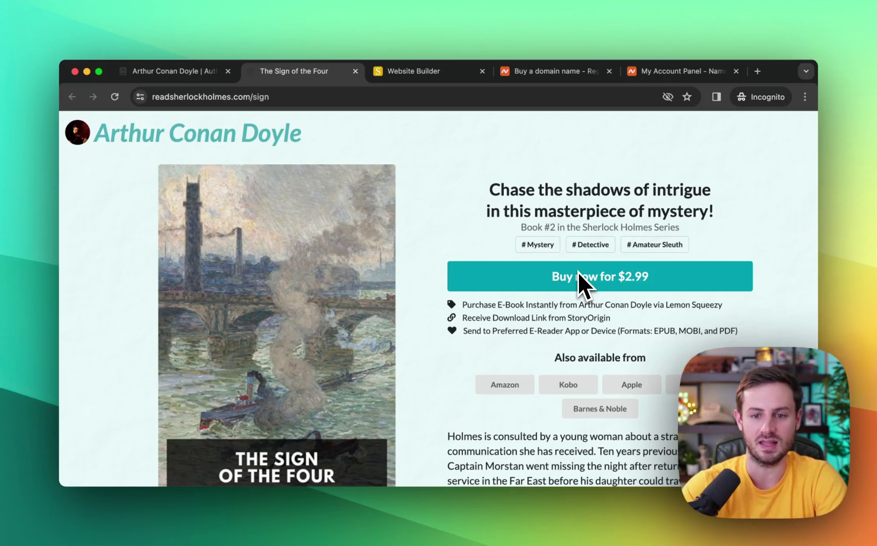
pyautogui.scroll(-2, 579, 272)
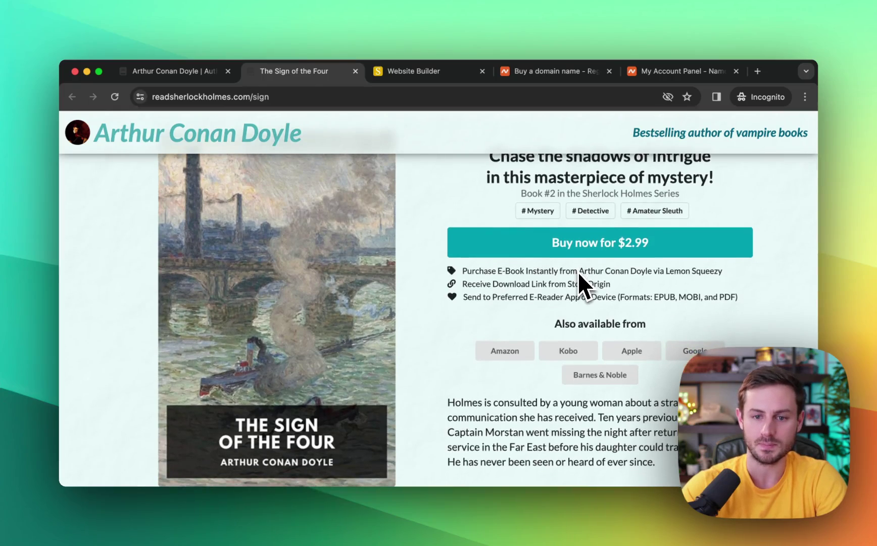
pyautogui.scroll(-5, 578, 272)
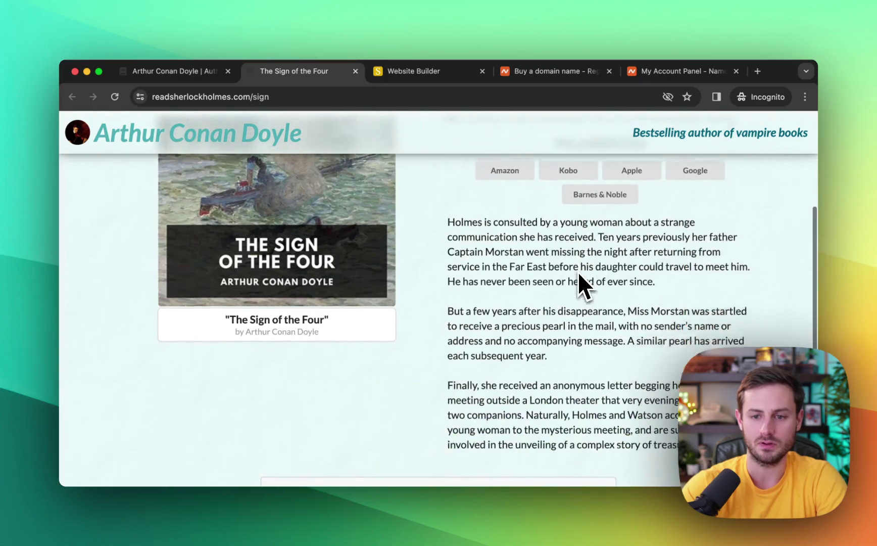
pyautogui.scroll(-5, 577, 271)
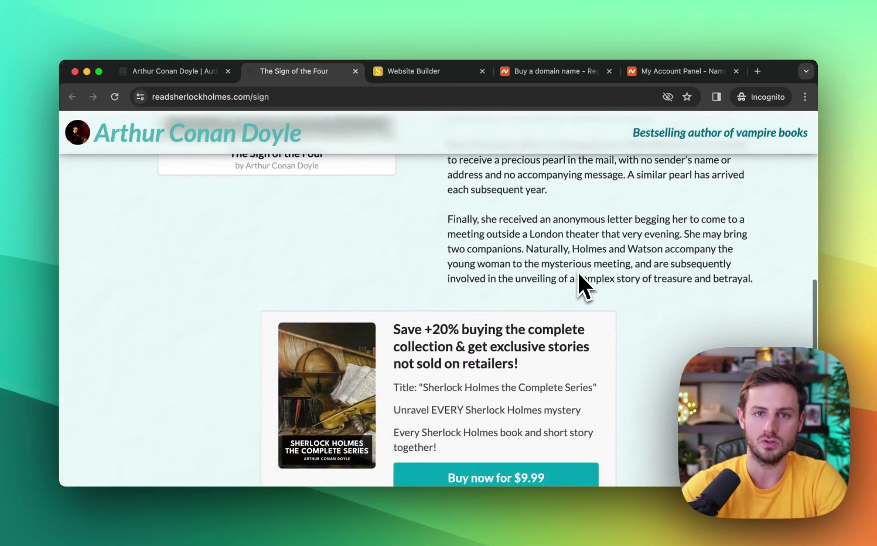
pyautogui.scroll(-1, 578, 271)
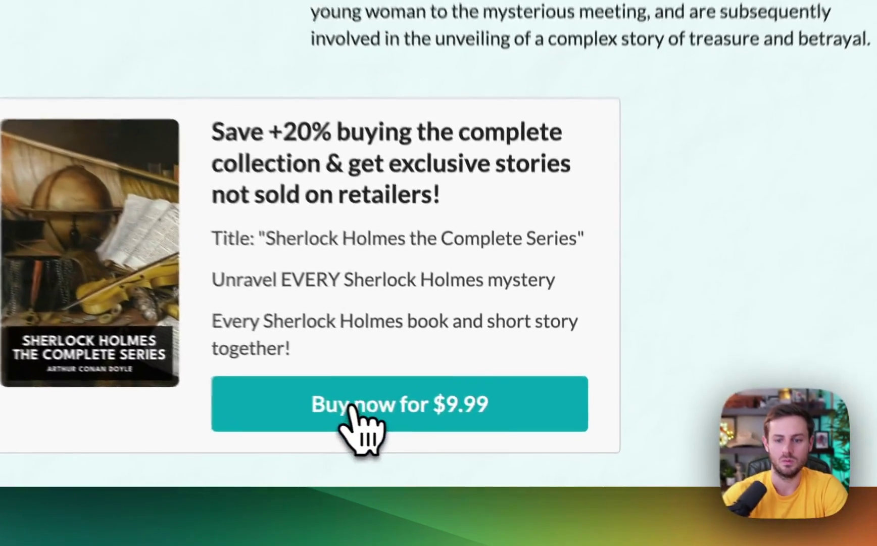
# View the checkout for Sherlock Holmes the Complete Series, and close the book page
pyautogui.click(473, 440)
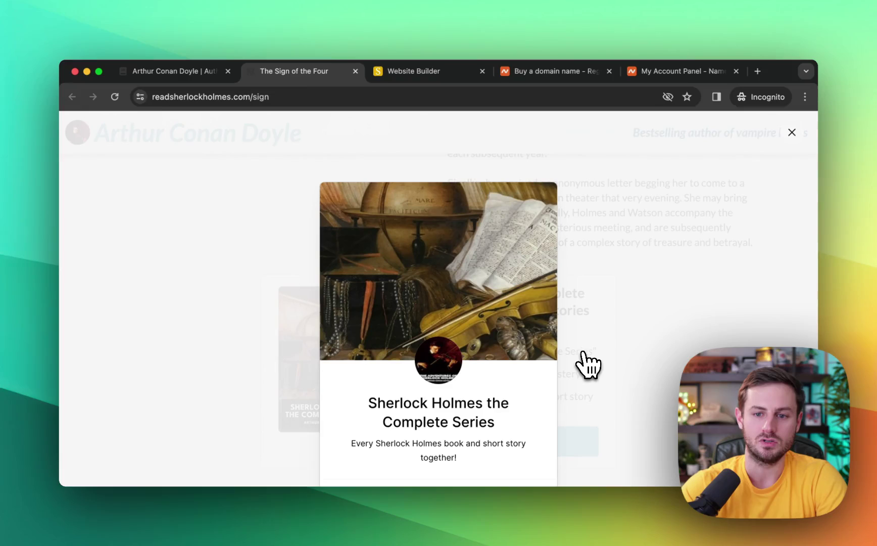
pyautogui.scroll(-3, 588, 364)
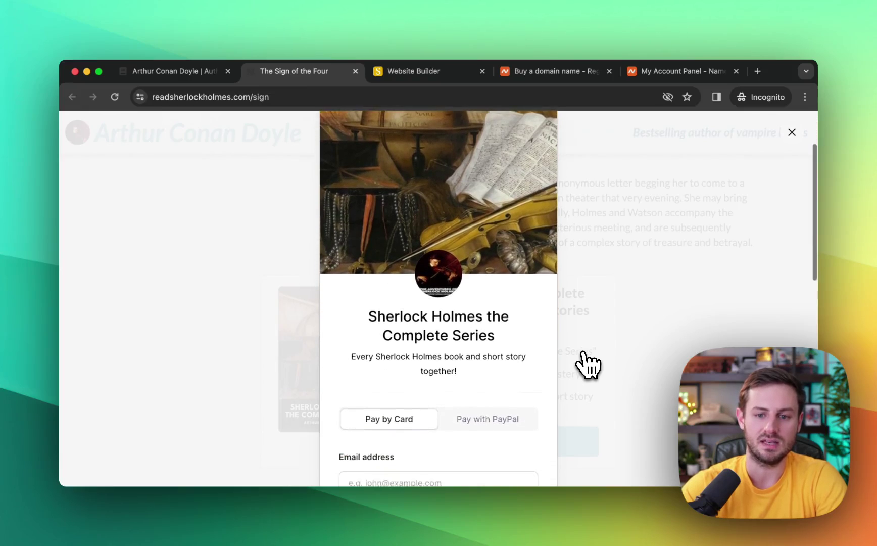
pyautogui.scroll(-1, 589, 363)
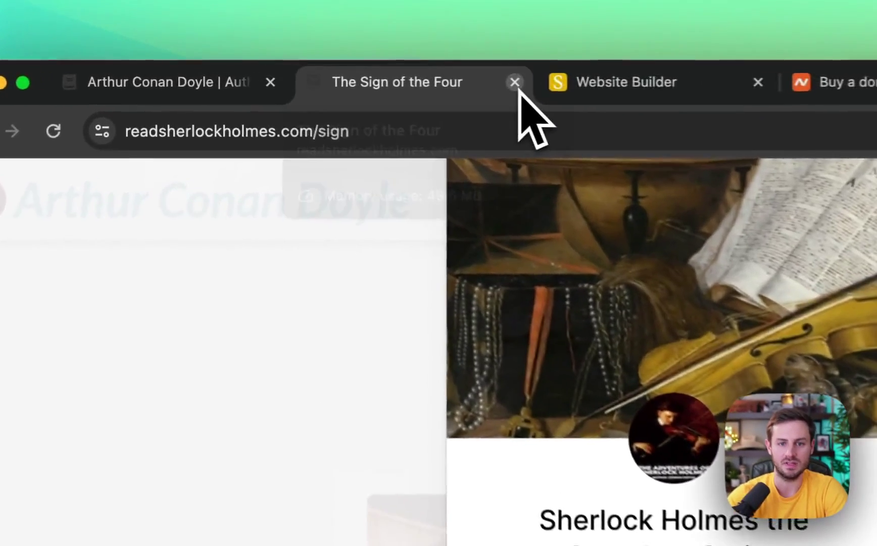
pyautogui.click(356, 71)
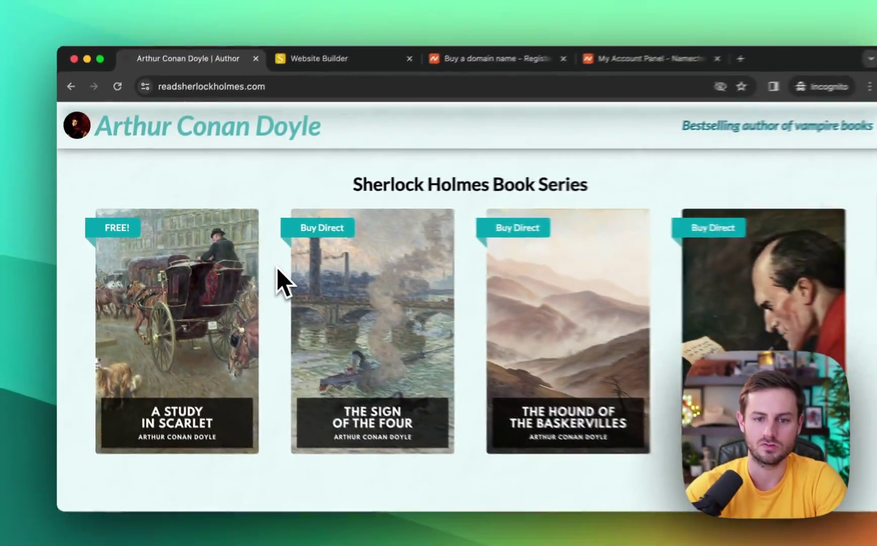
# View The Adventures of Sherlock Holmes page from the short stories section to check its store links, and close it
pyautogui.scroll(-5, 400, 308)
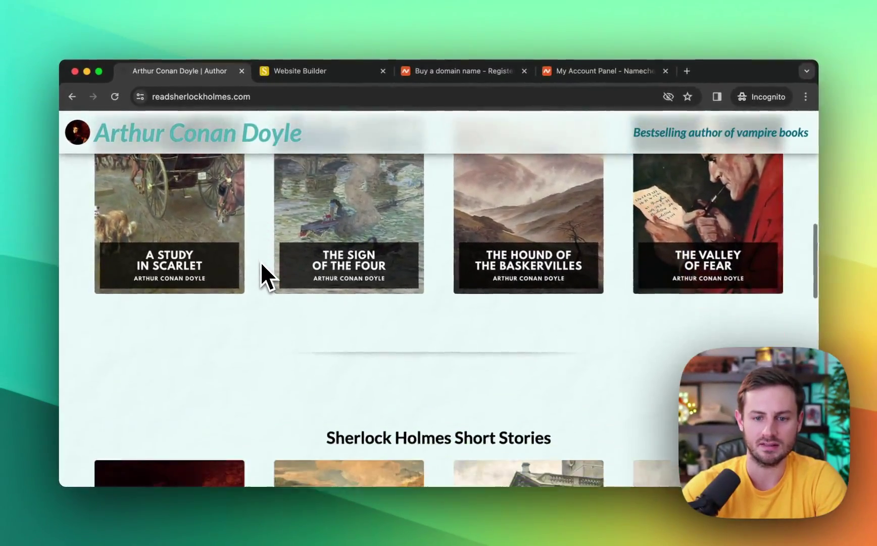
pyautogui.scroll(-4, 261, 264)
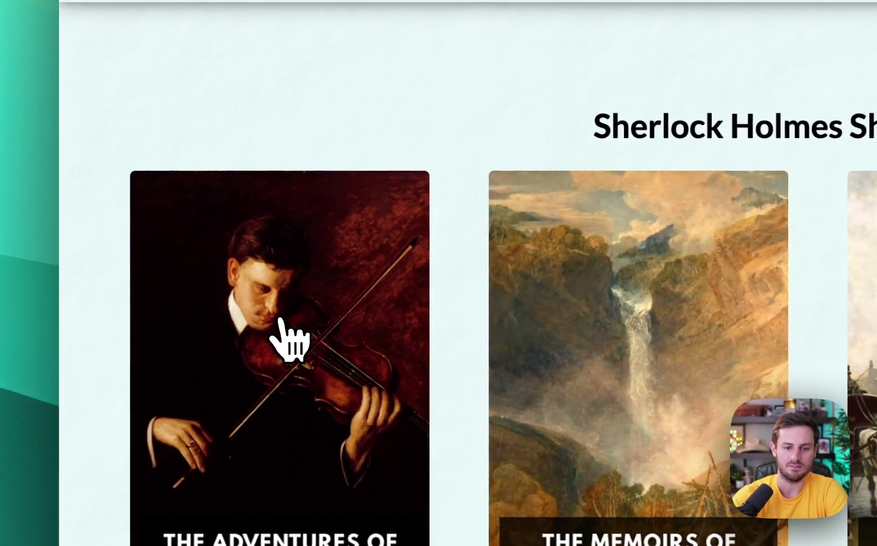
pyautogui.click(288, 339)
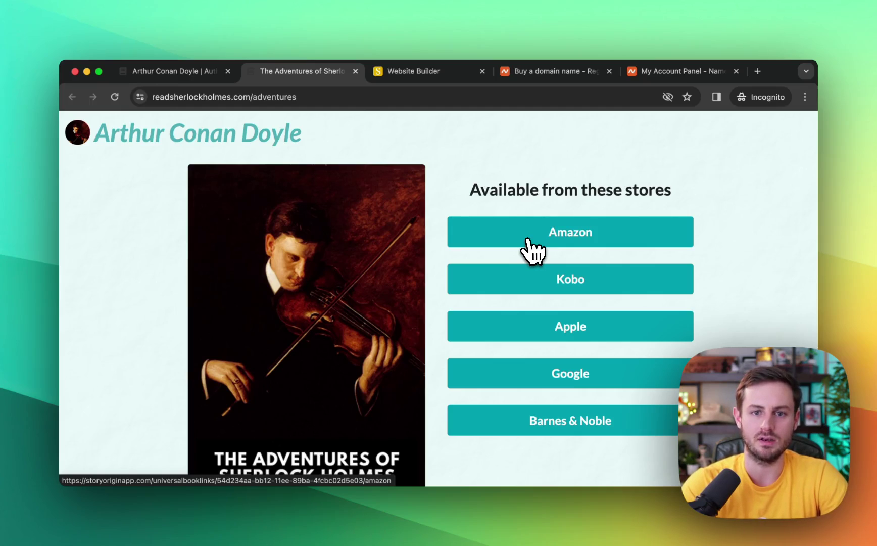
pyautogui.click(355, 71)
# Review the rest of the home page, including the About Me section and the Follow me on links
pyautogui.scroll(-2, 264, 220)
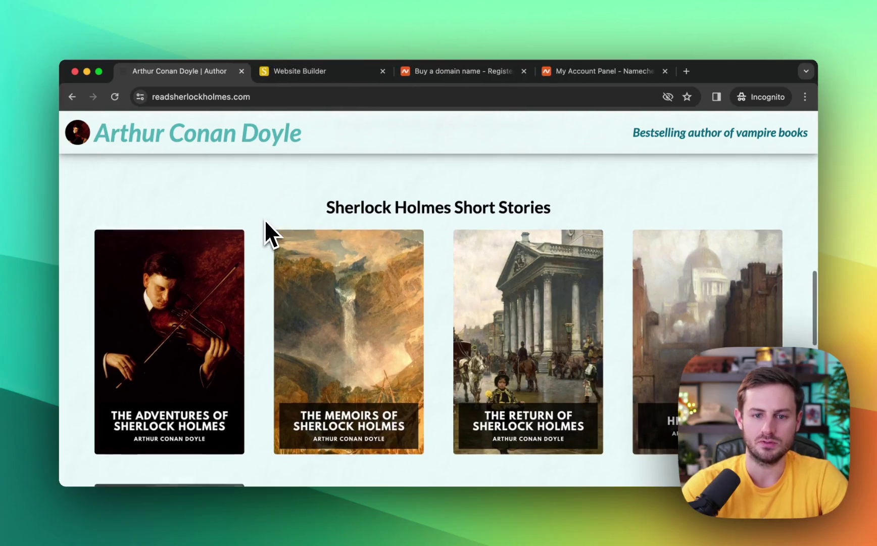
pyautogui.scroll(-10, 265, 221)
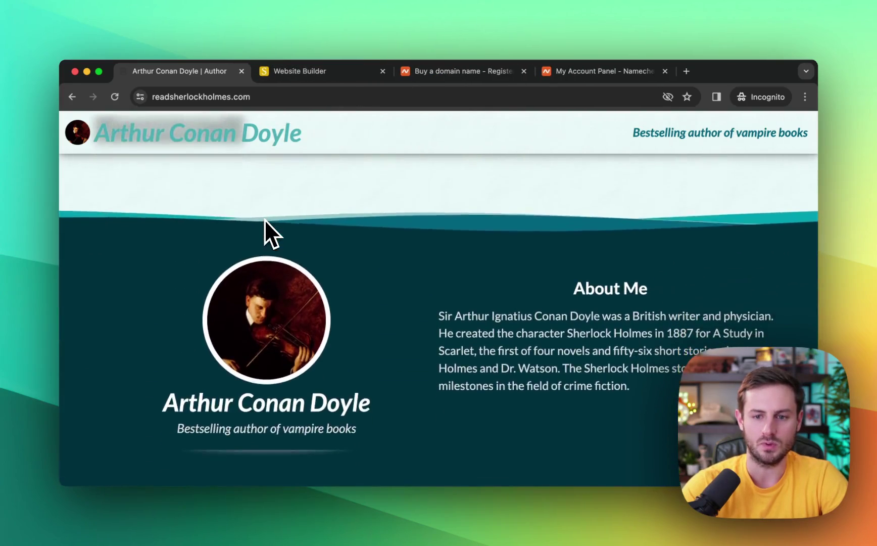
pyautogui.scroll(-1, 265, 219)
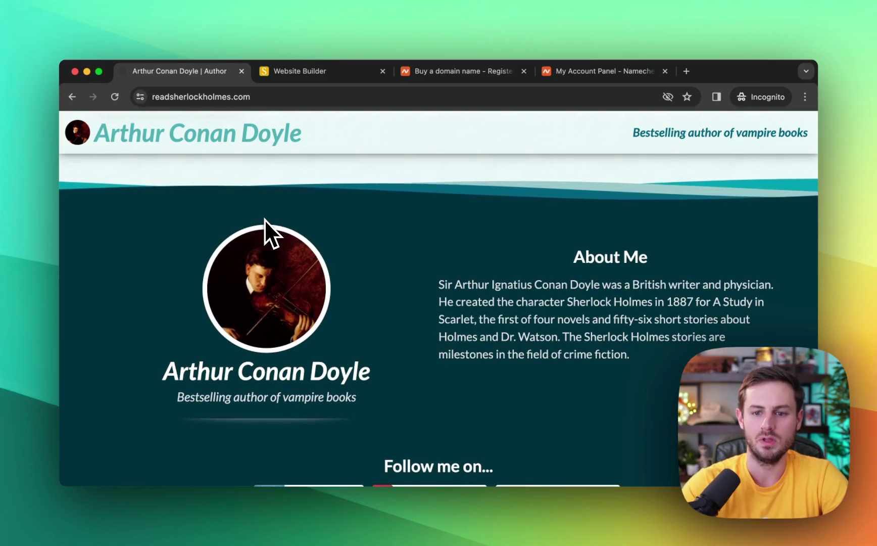
pyautogui.scroll(-3, 264, 219)
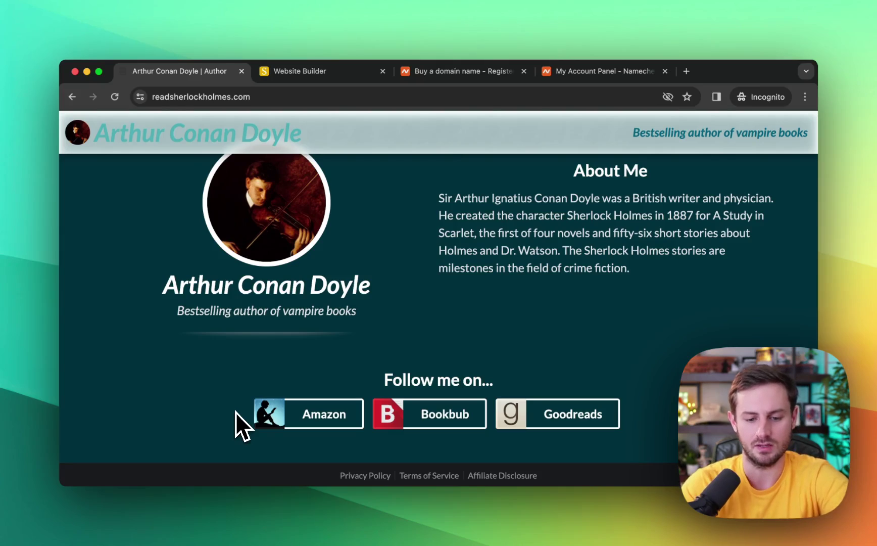
pyautogui.press('super+t')
pyautogui.write('https://www.readsherlockholmes.com/facebook')
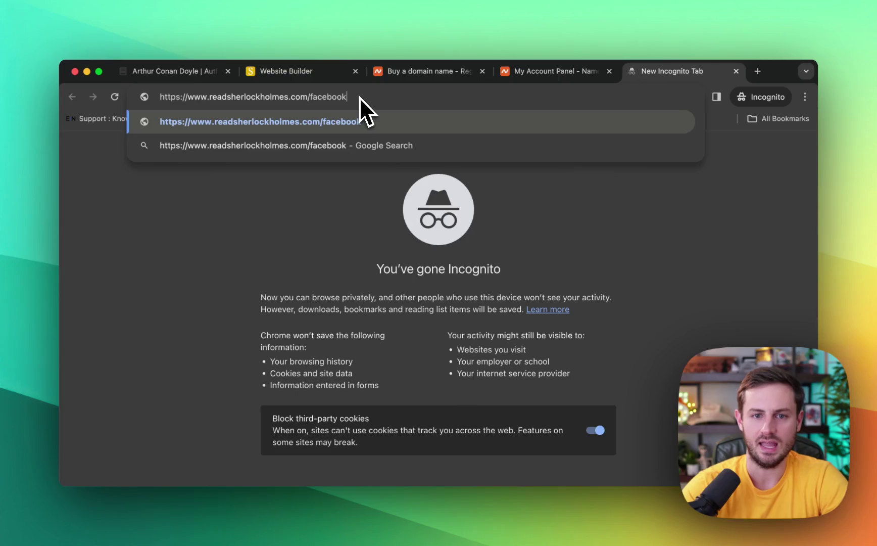
pyautogui.press('Return')
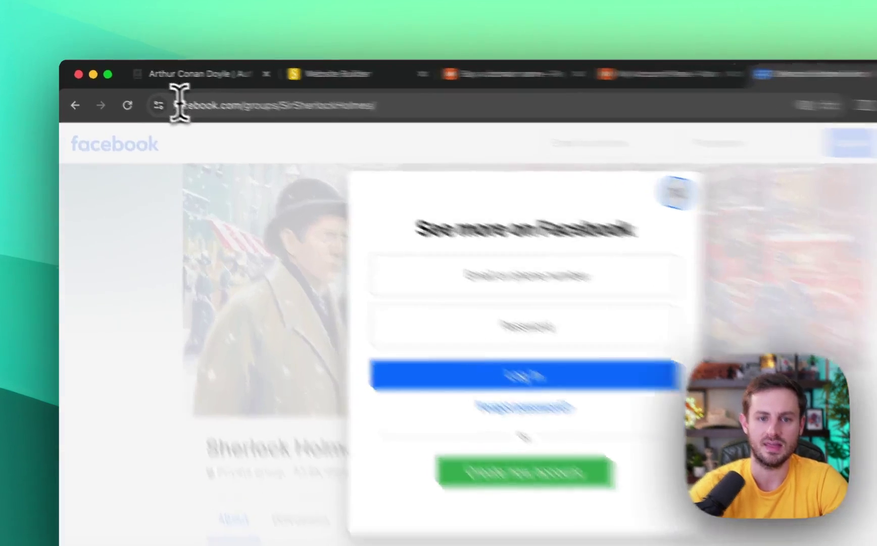
pyautogui.moveTo(154, 96); pyautogui.dragTo(266, 96)
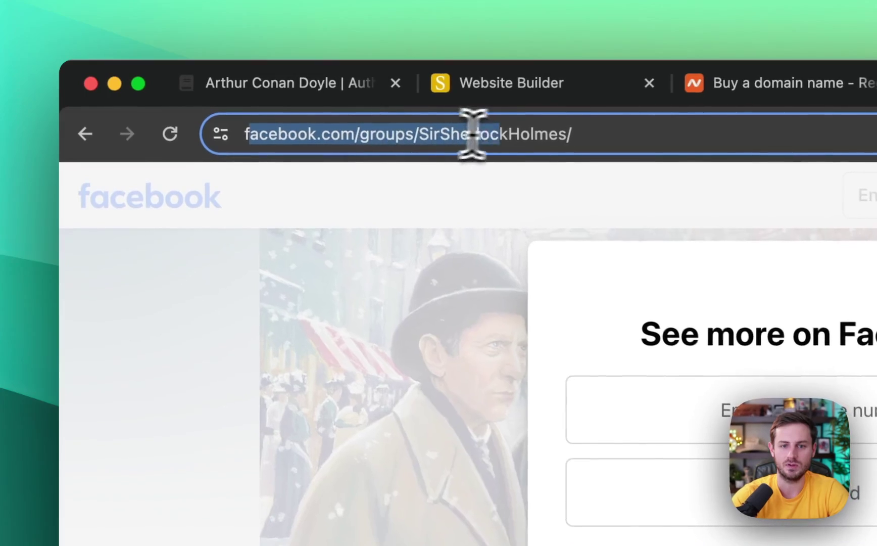
pyautogui.moveTo(472, 134); pyautogui.dragTo(574, 137)
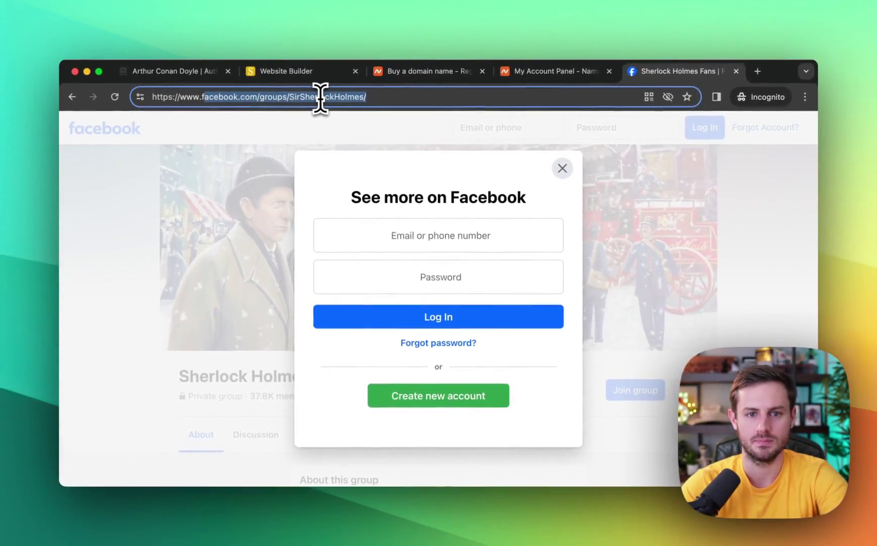
pyautogui.press('super+w')
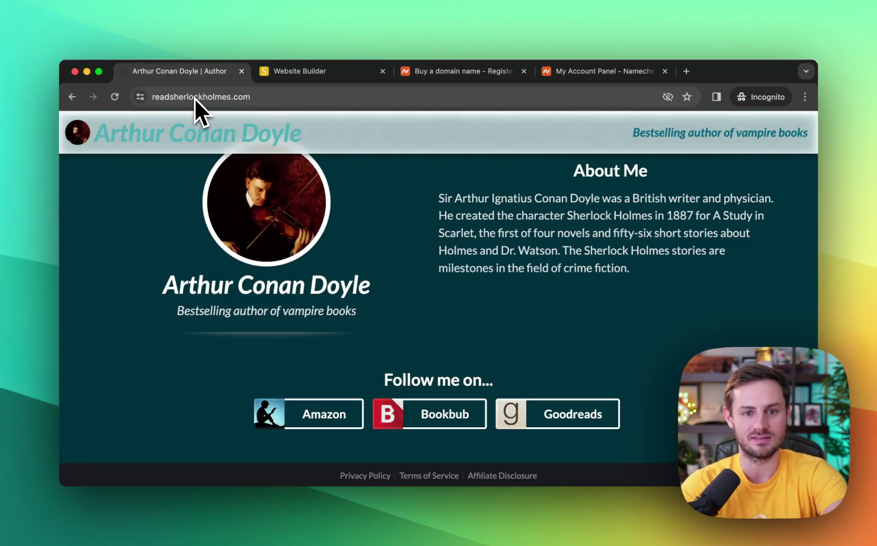
pyautogui.click(290, 77)
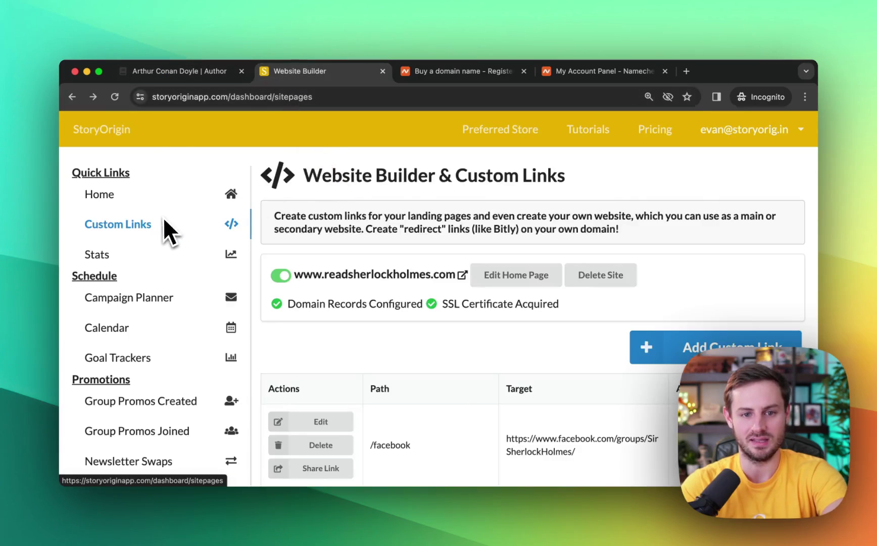
pyautogui.click(614, 283)
pyautogui.click(570, 382)
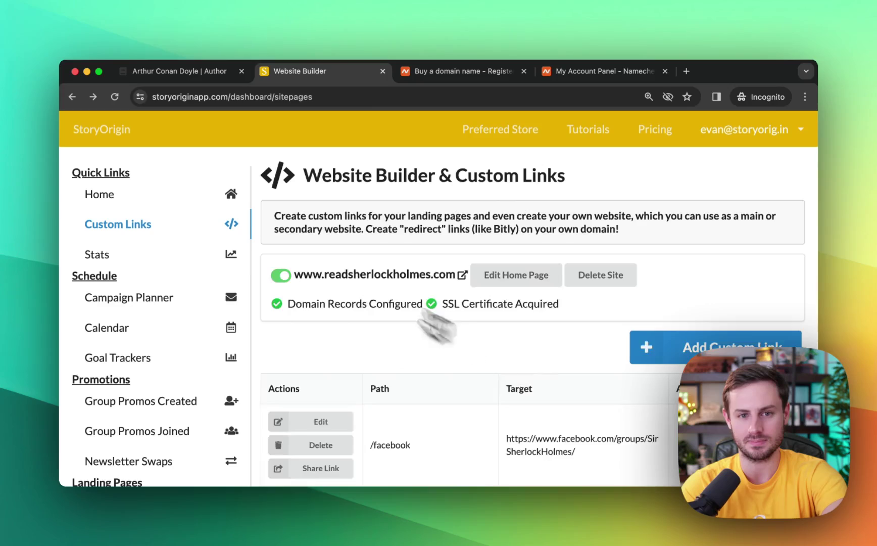
# Go back to the author website and load it with the books subdomain, books.readsherlockholmes.com, to check whether it responds
pyautogui.click(198, 72)
pyautogui.click(176, 96)
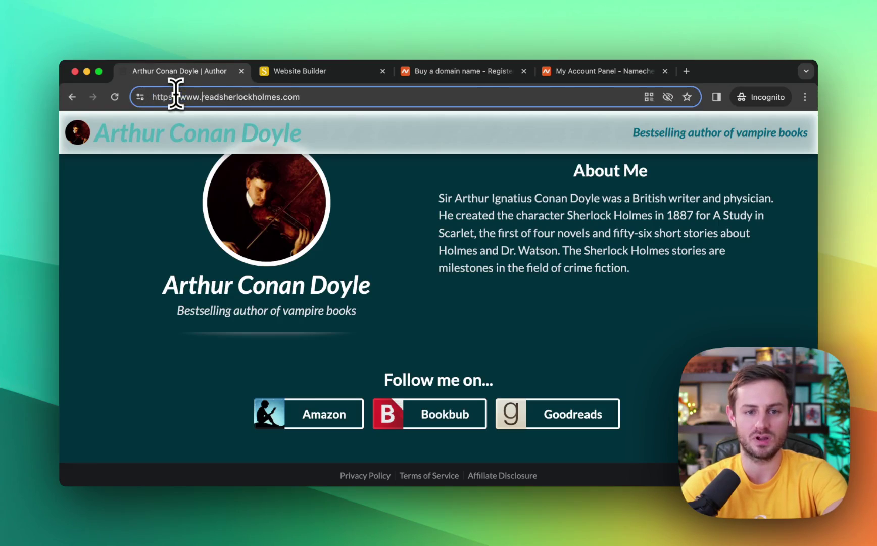
pyautogui.write('books')
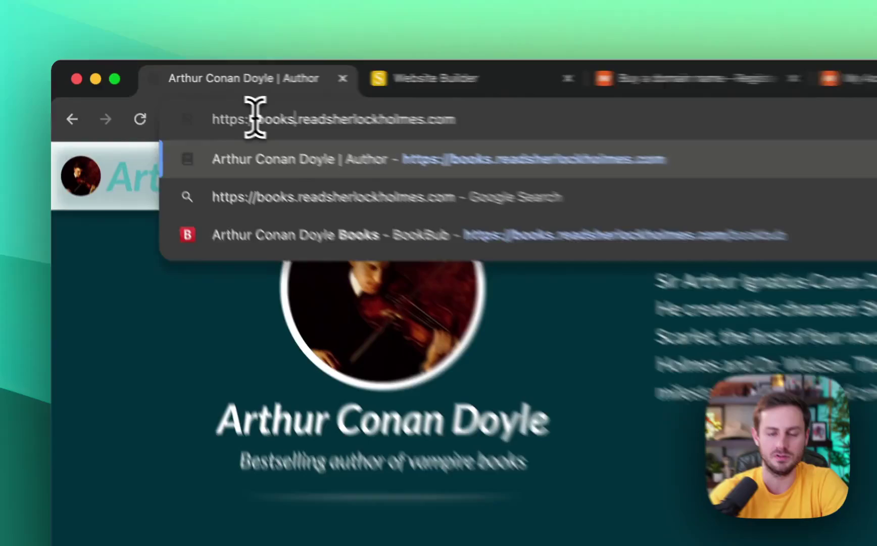
pyautogui.moveTo(187, 96); pyautogui.dragTo(323, 97)
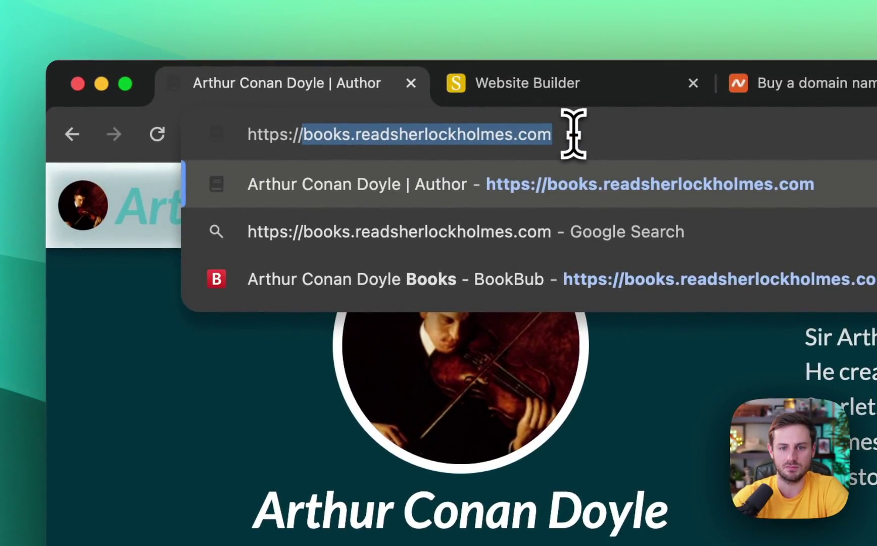
pyautogui.press('Return')
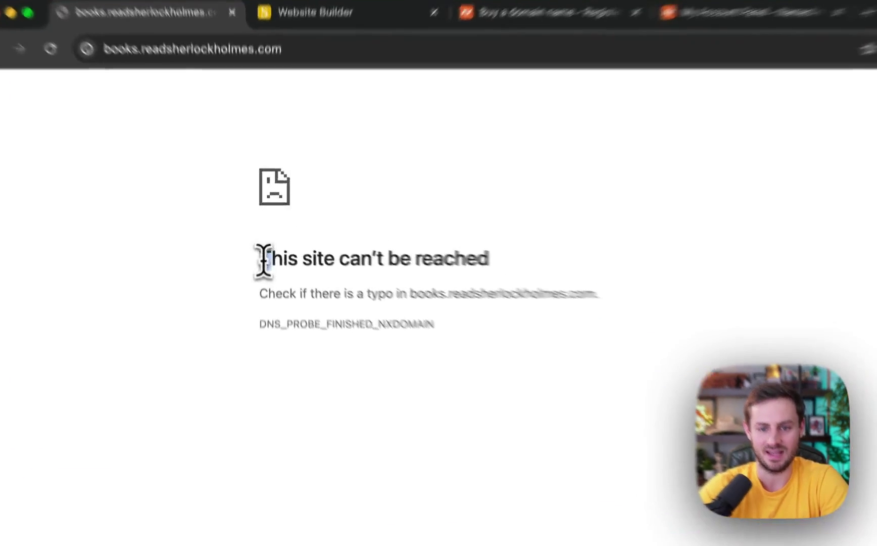
pyautogui.moveTo(263, 245); pyautogui.dragTo(436, 244)
pyautogui.click(437, 243)
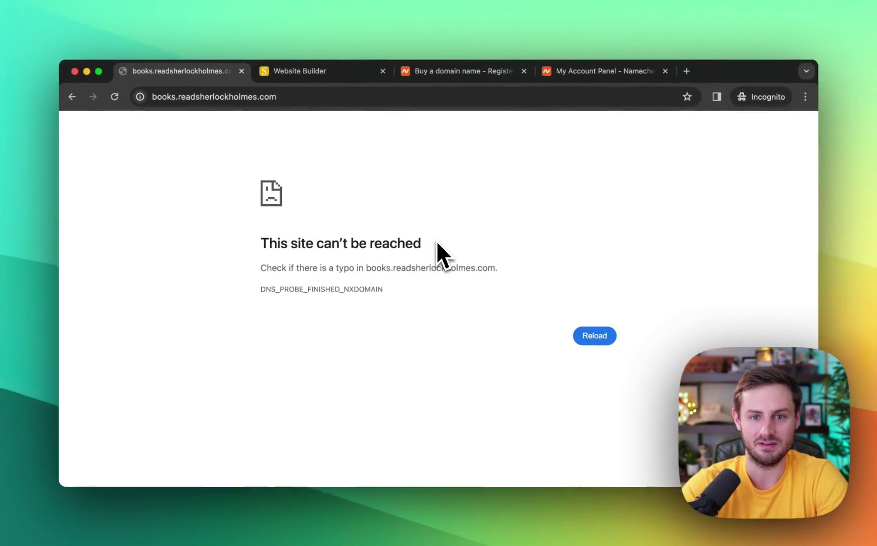
# Switch to the StoryOrigin website builder and start adding a custom domain with the subdomain address books.readsherlockholmes.com
pyautogui.click(310, 79)
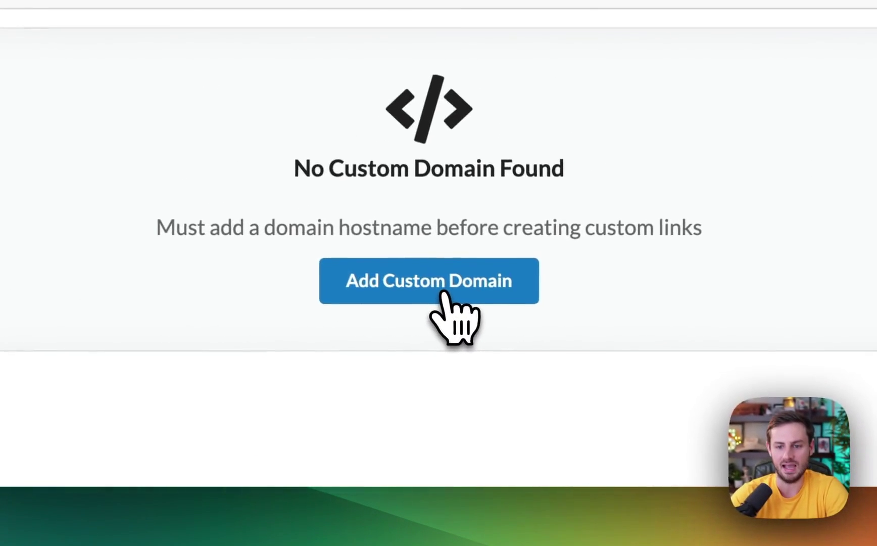
pyautogui.click(445, 292)
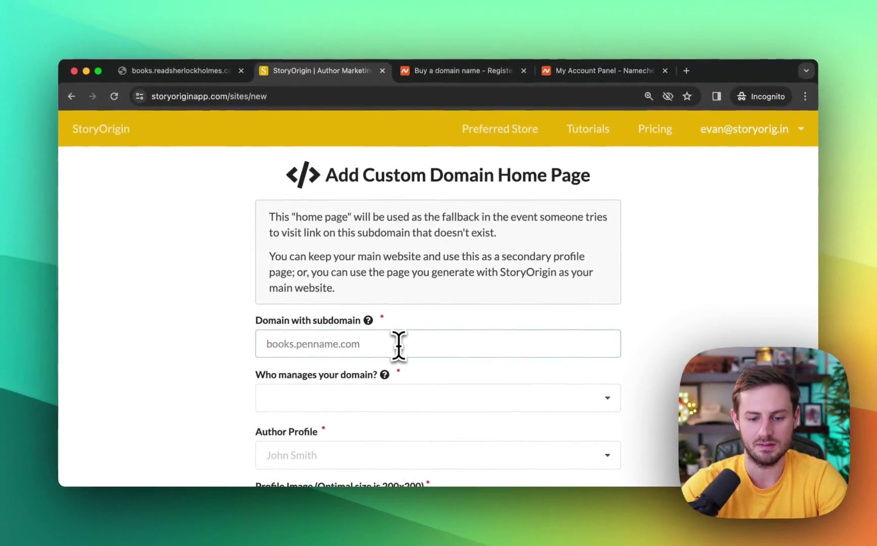
pyautogui.click(399, 346)
pyautogui.write('books.readsherlockholmes.com')
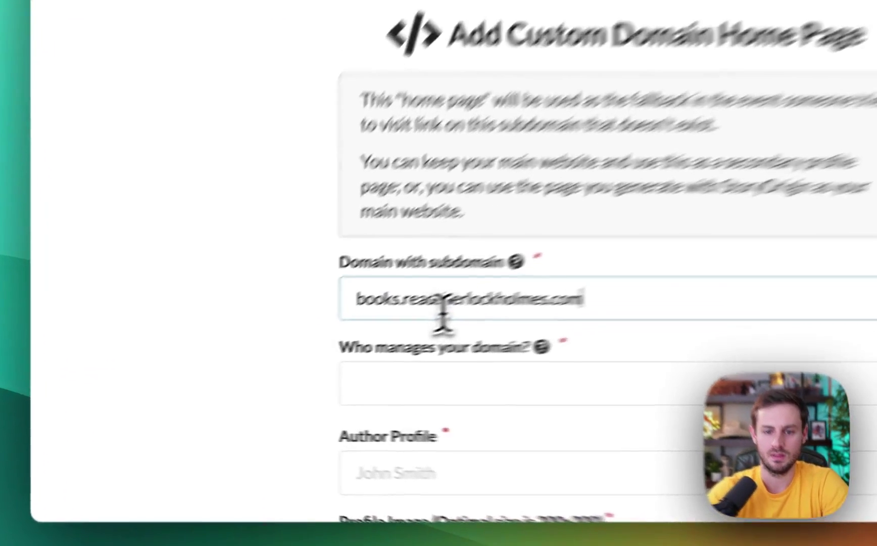
# Choose Namecheap as the company that manages the domain
pyautogui.scroll(-2, 526, 343)
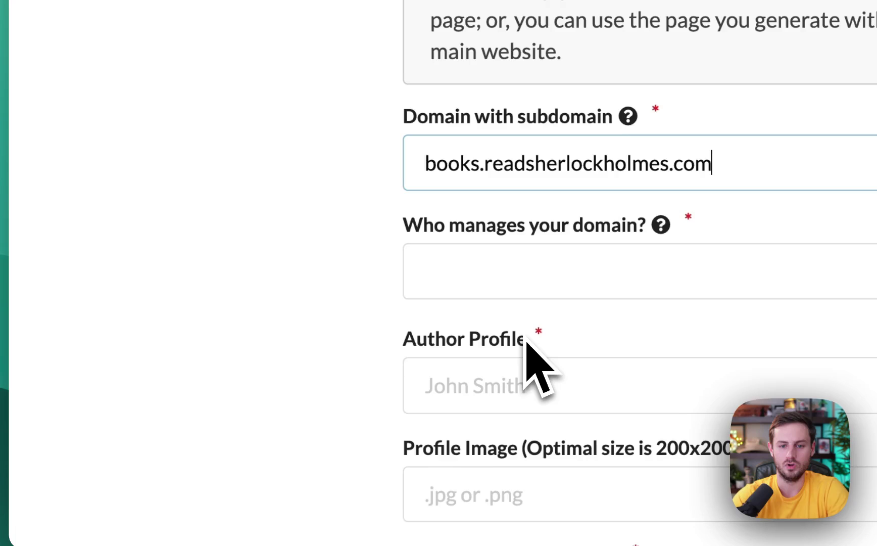
pyautogui.click(497, 290)
pyautogui.write('name')
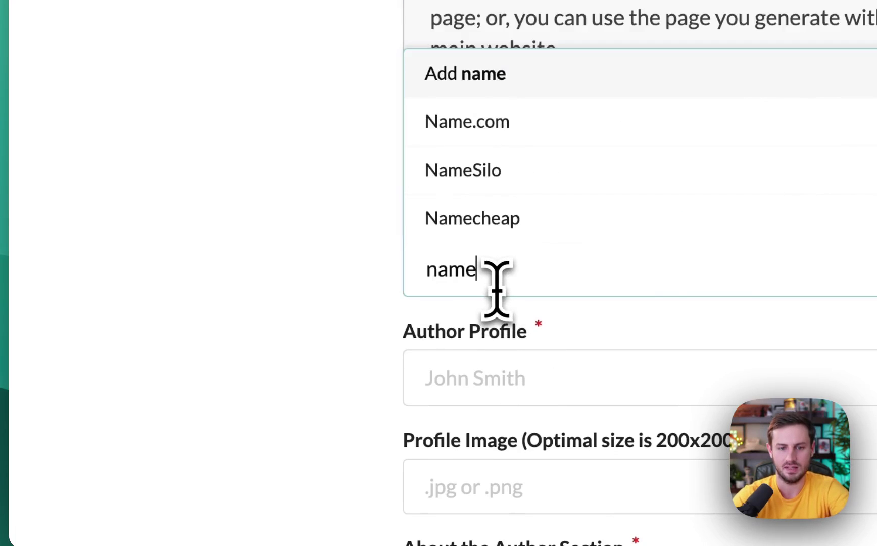
pyautogui.click(430, 223)
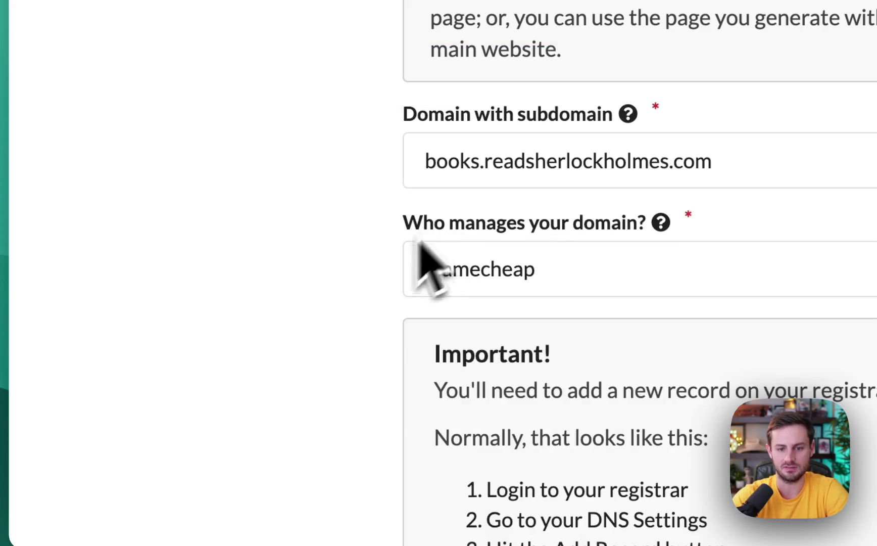
# Read through the registrar instructions for adding a DNS record, including the record type, host and value to enter
pyautogui.scroll(-6, 345, 298)
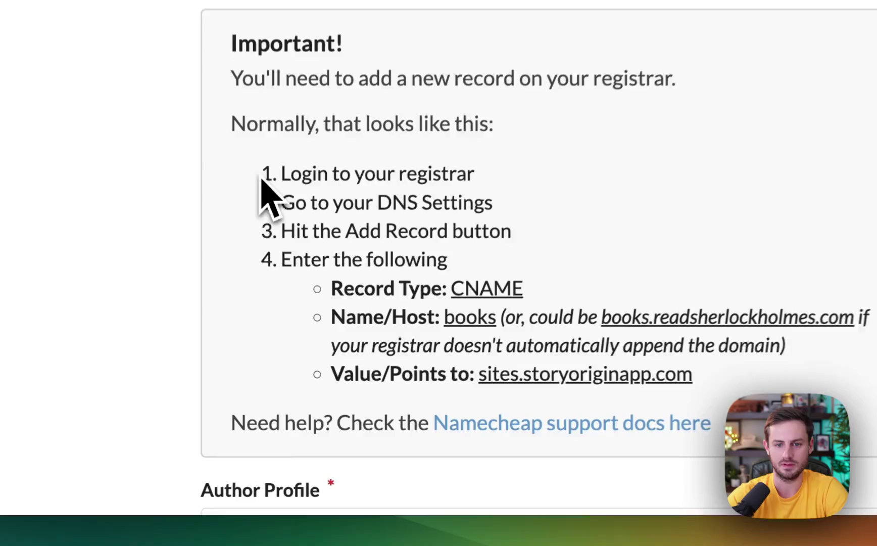
pyautogui.moveTo(288, 311); pyautogui.dragTo(411, 312)
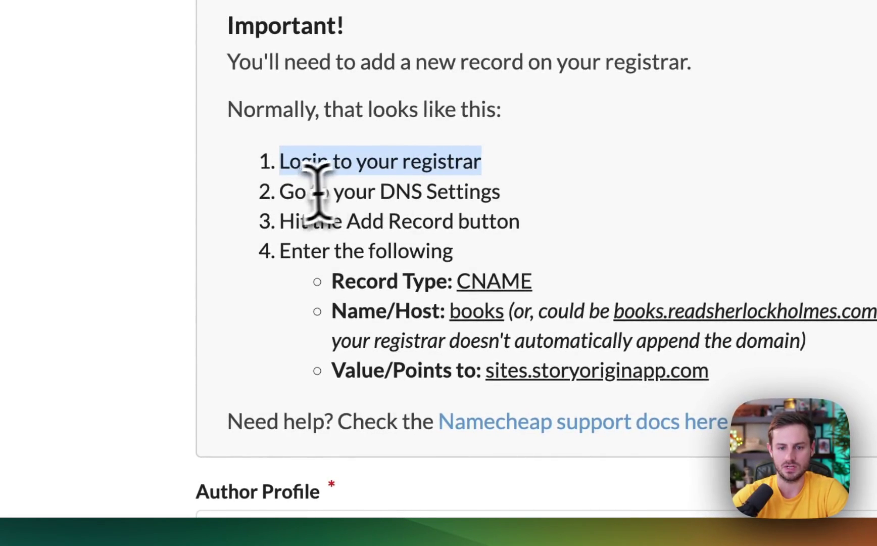
pyautogui.moveTo(281, 194); pyautogui.dragTo(501, 195)
pyautogui.moveTo(282, 221); pyautogui.dragTo(521, 225)
pyautogui.moveTo(332, 283); pyautogui.dragTo(704, 374)
pyautogui.click(698, 371)
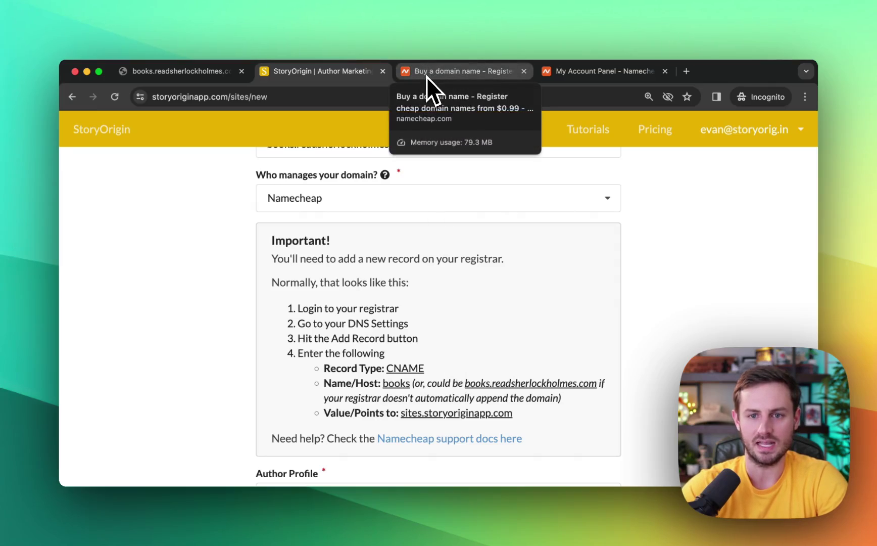
# Switch to the Namecheap domain registration site and search for readsherlockholmes.com to check its availability
pyautogui.click(427, 76)
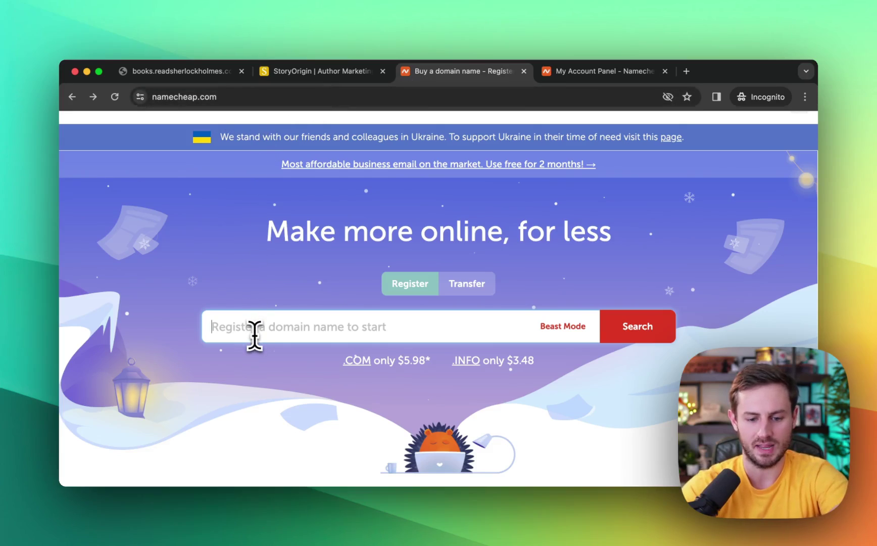
pyautogui.write('readsherlockholmes.com')
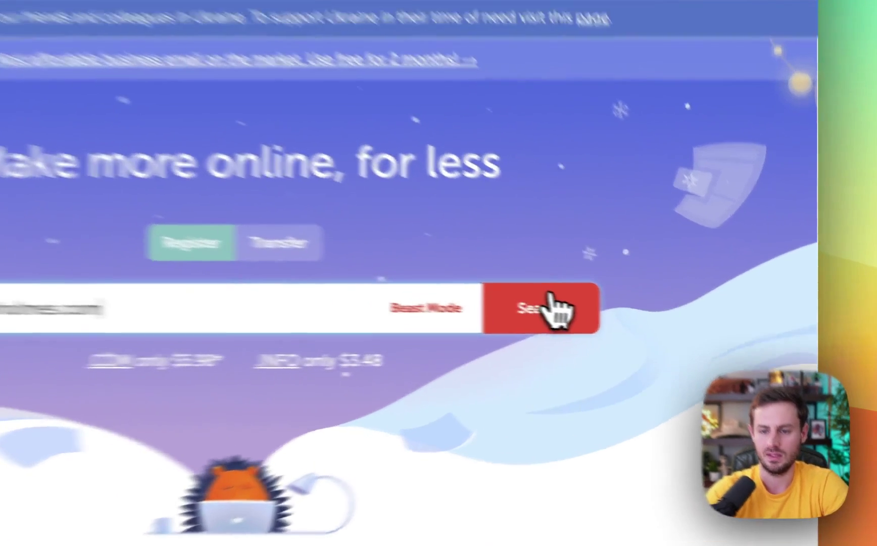
pyautogui.click(639, 328)
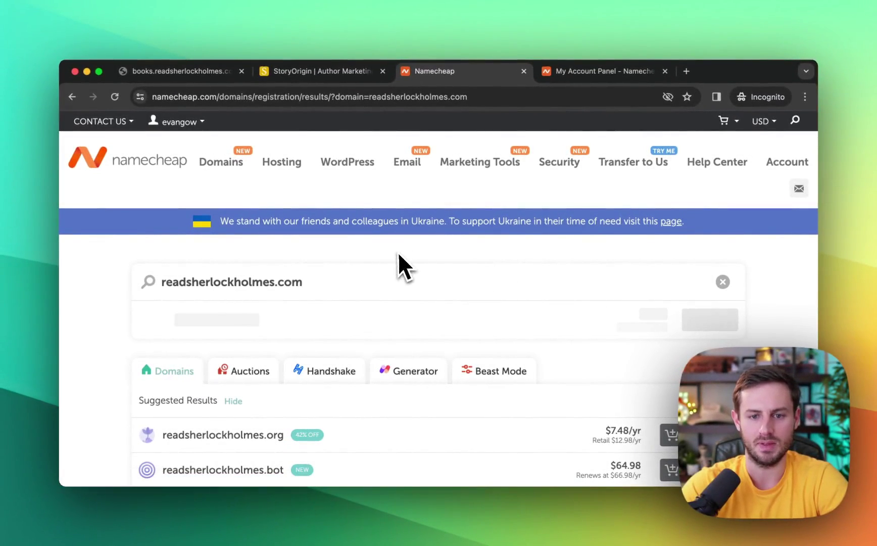
pyautogui.moveTo(425, 320)
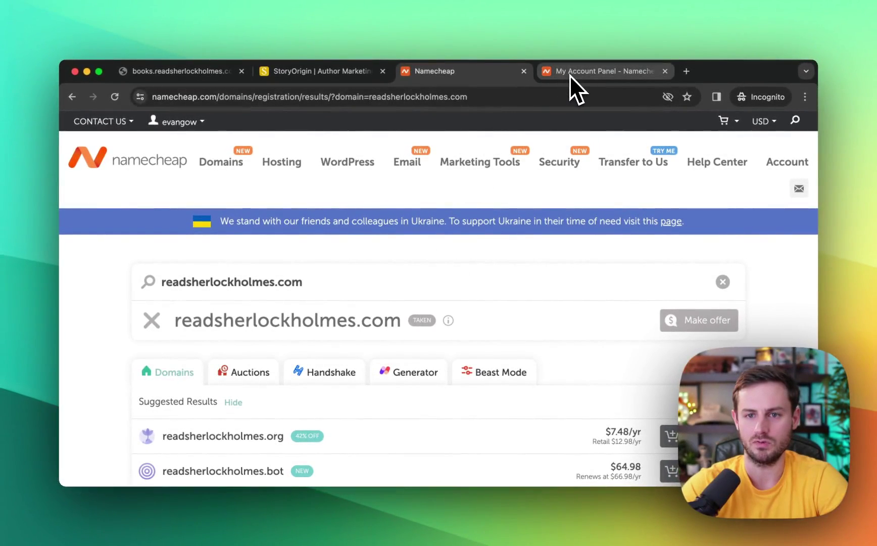
# Switch to the Namecheap account and open the Advanced DNS settings of the readsherlockholmes.com domain
pyautogui.click(570, 77)
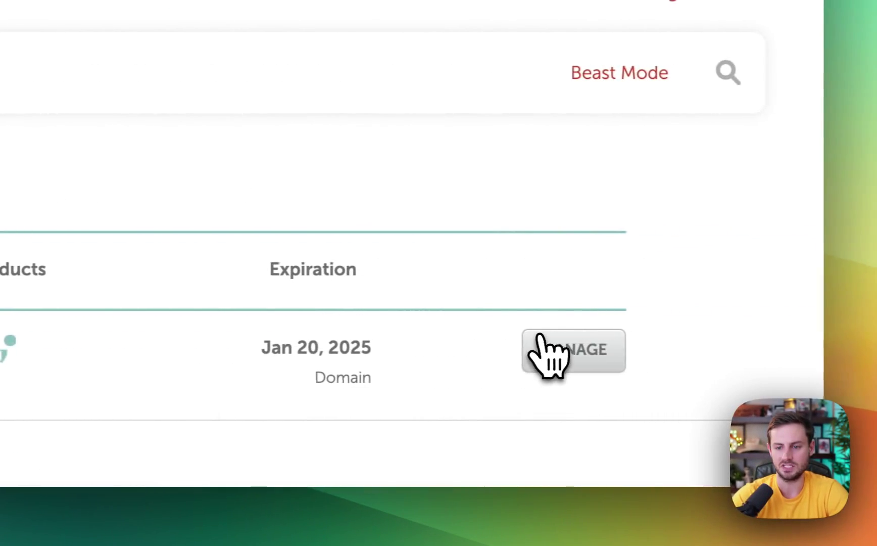
pyautogui.click(537, 349)
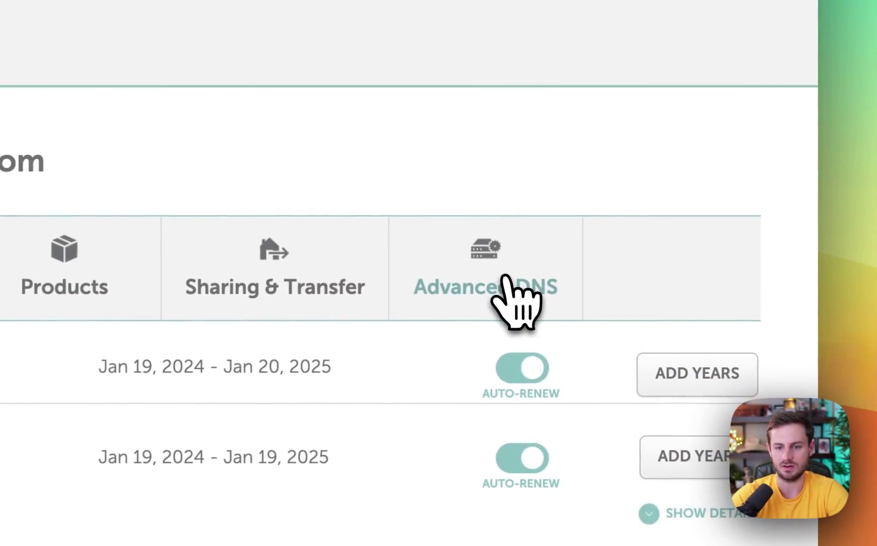
pyautogui.click(506, 277)
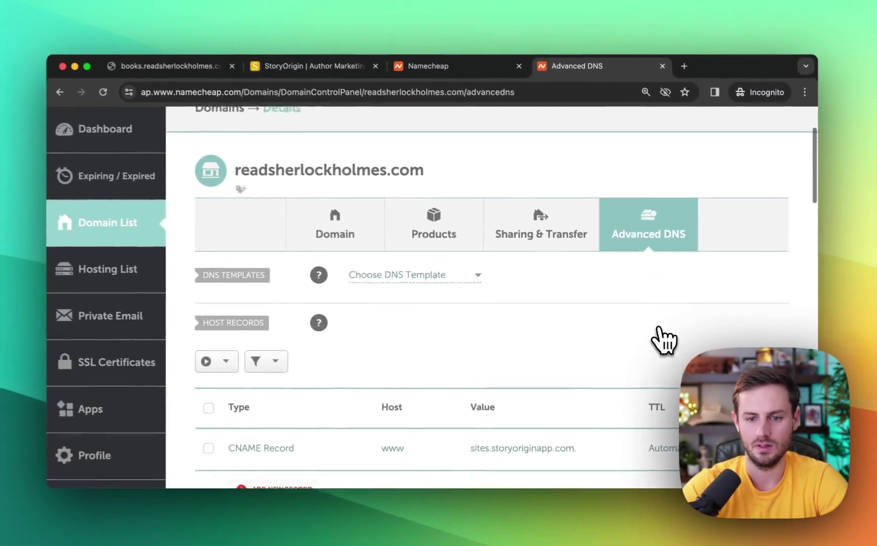
# Add and save a CNAME host record with host books and value sites.storyoriginapp.com, keeping the TTL on Automatic
pyautogui.scroll(-2, 666, 339)
pyautogui.scroll(-2, 666, 340)
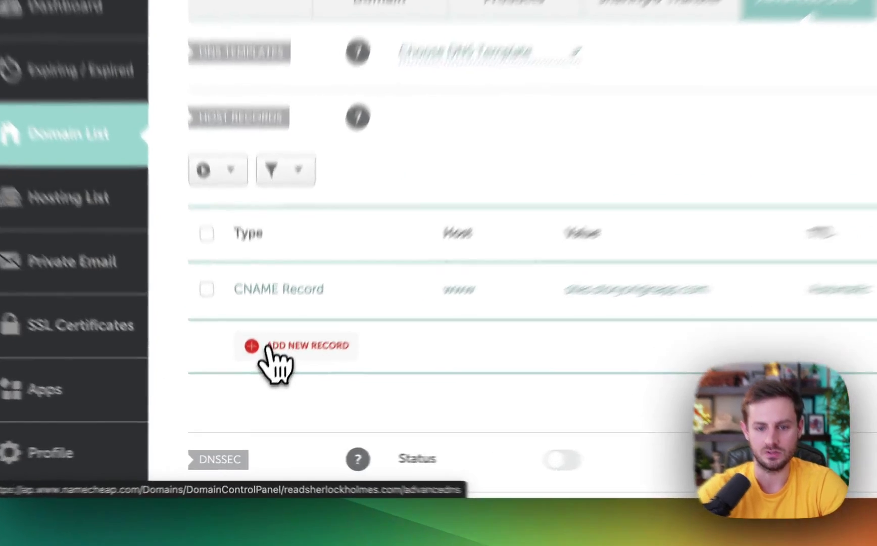
pyautogui.click(265, 377)
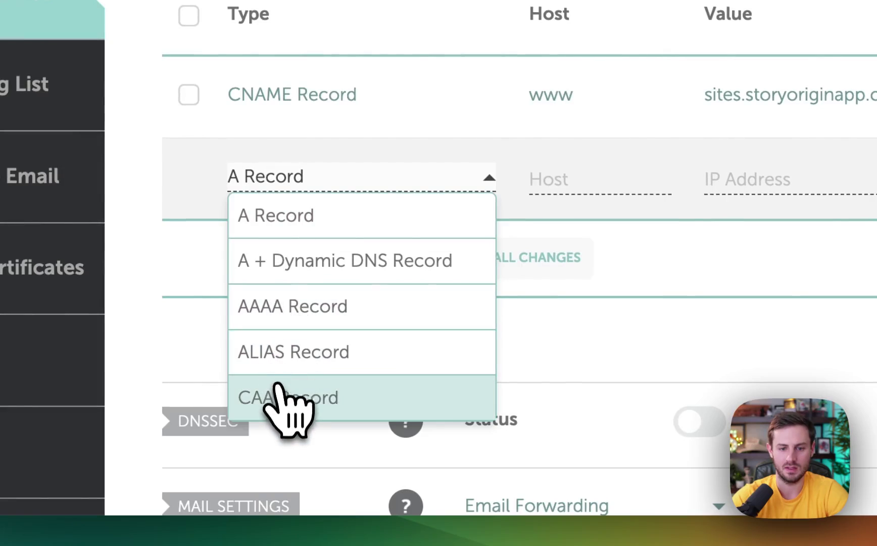
pyautogui.scroll(-2, 276, 386)
pyautogui.click(280, 356)
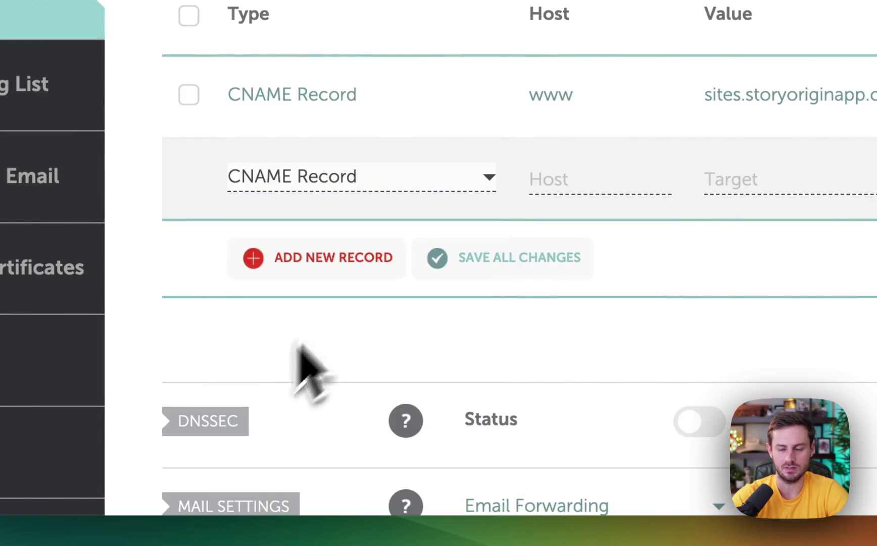
pyautogui.click(565, 177)
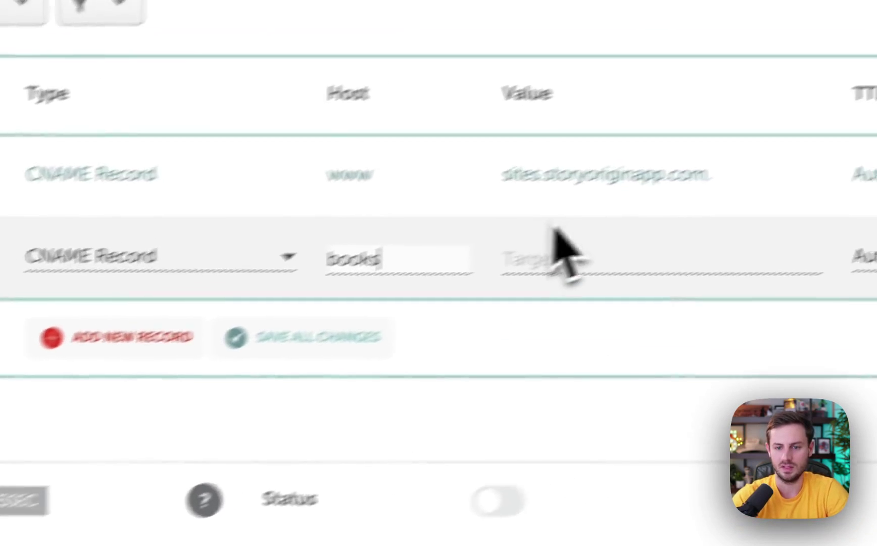
pyautogui.click(760, 175)
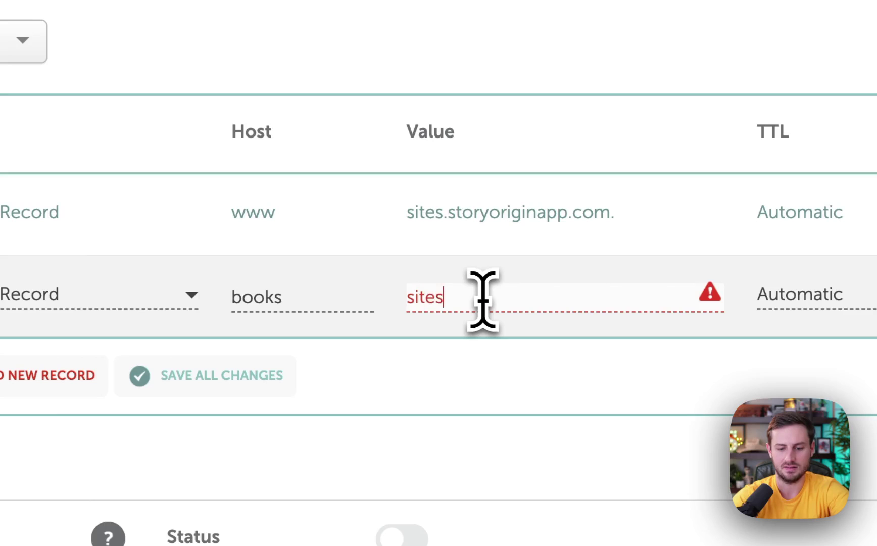
pyautogui.write('.storyoriginao')
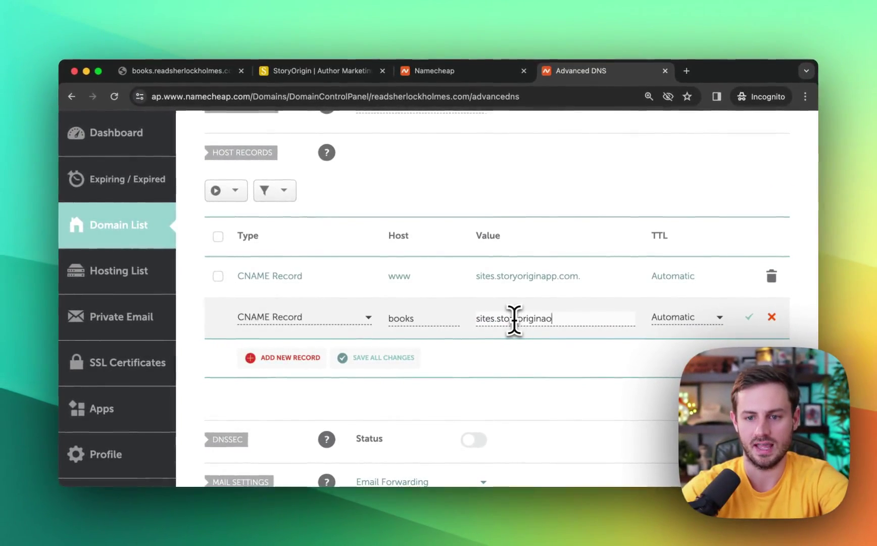
pyautogui.write('p.com')
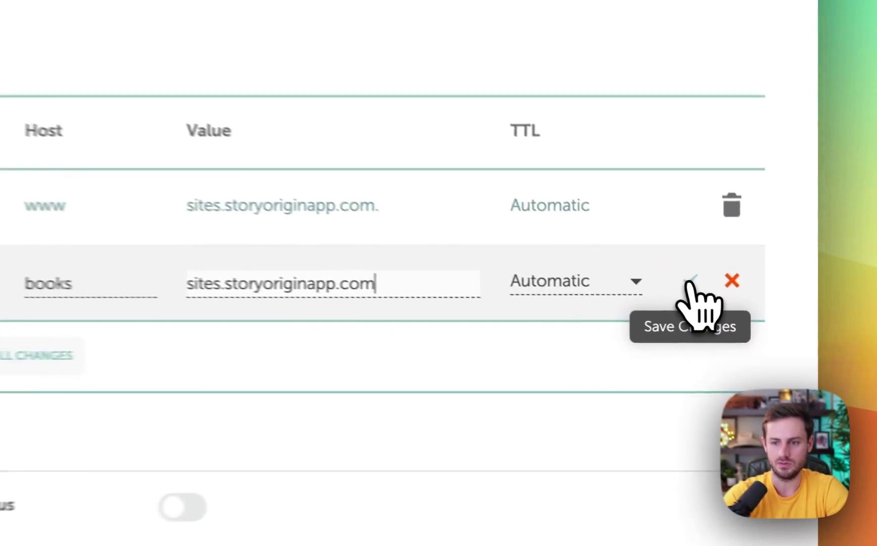
pyautogui.click(749, 318)
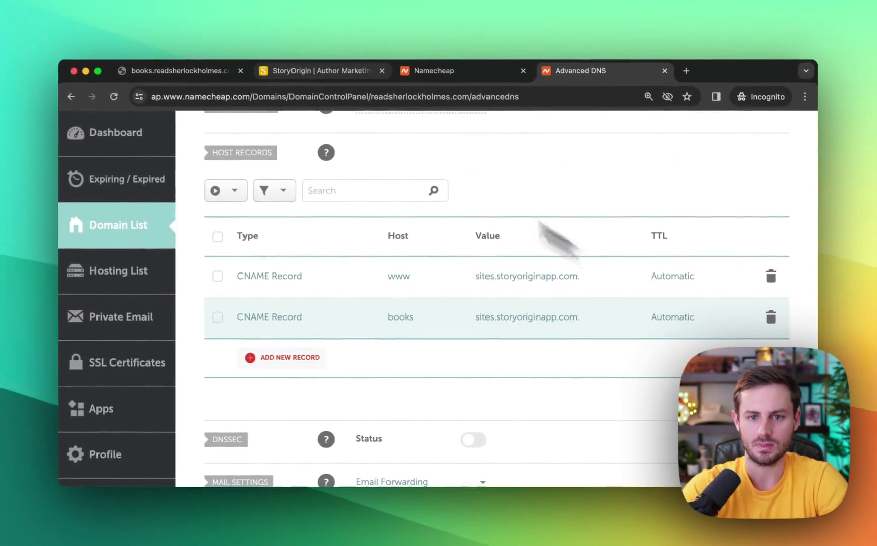
# Return to the StoryOrigin custom domain form and choose Arthur Conan Doyle as the author profile
pyautogui.click(306, 70)
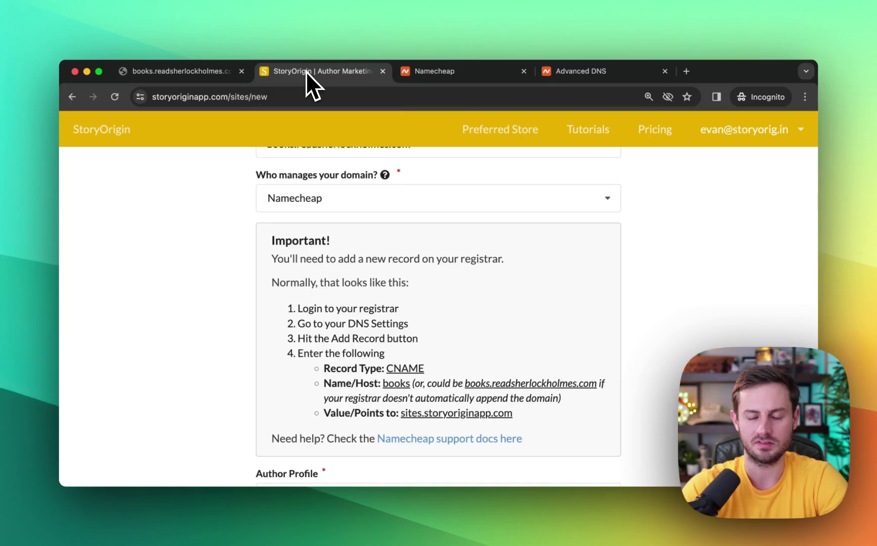
pyautogui.scroll(-3, 325, 292)
pyautogui.scroll(-5, 325, 299)
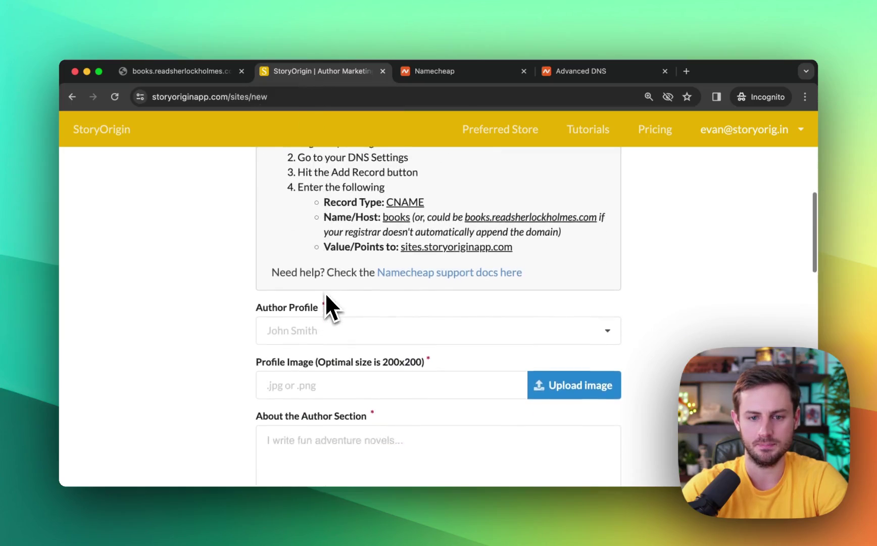
pyautogui.click(325, 280)
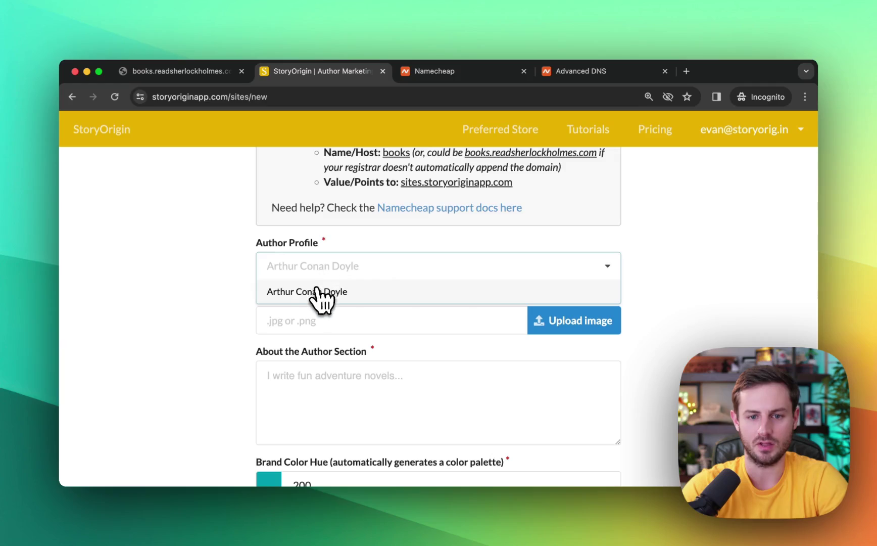
pyautogui.click(317, 292)
# Upload the Adventures of Sherlock Holmes cover as the profile image and save it with the default crop
pyautogui.click(2, 381)
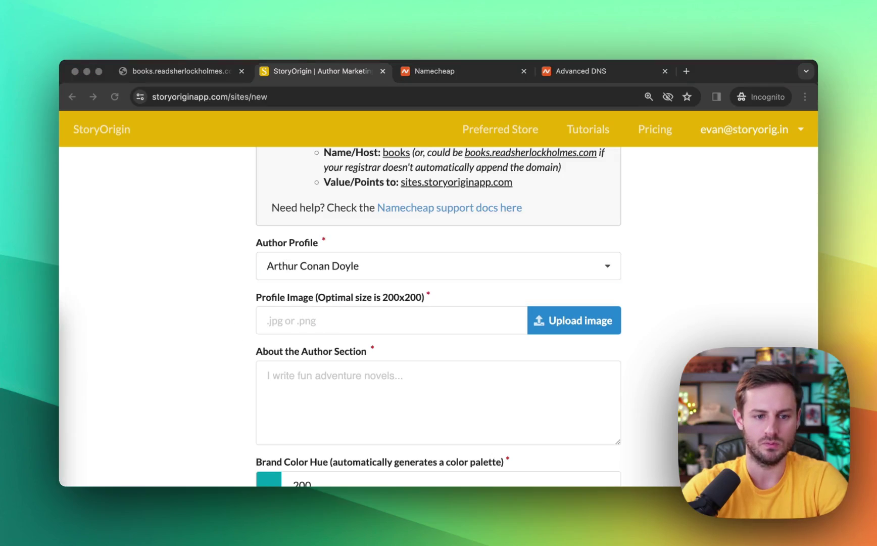
pyautogui.moveTo(2, 382); pyautogui.dragTo(331, 329)
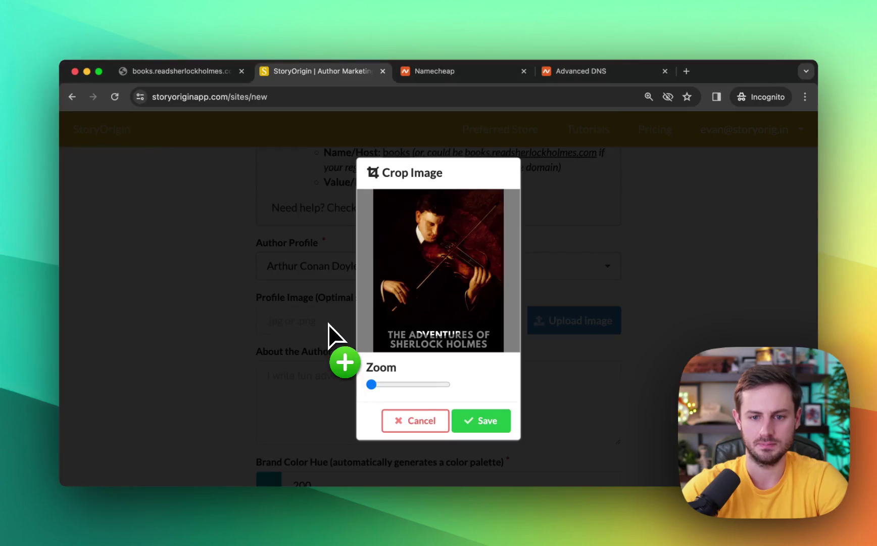
pyautogui.click(497, 420)
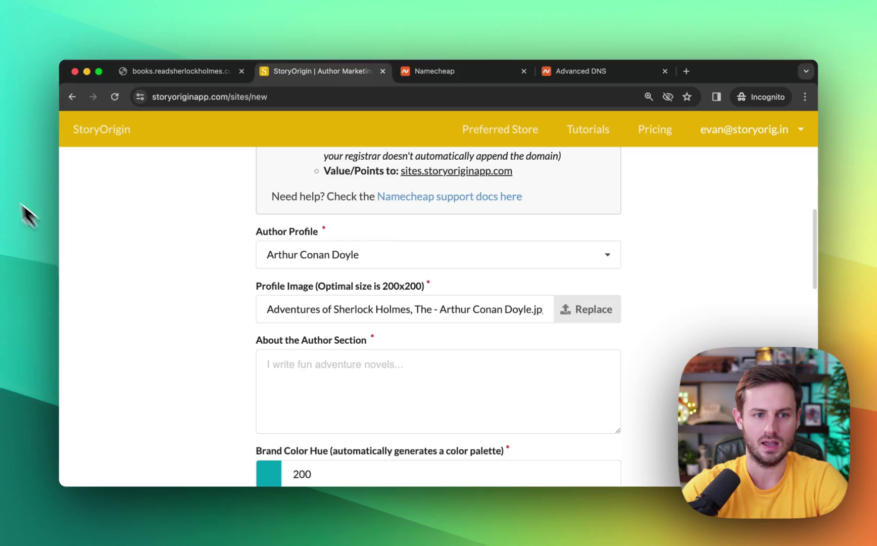
# Fill in the About the Author section with the bio starting "Sir Arthur Ignatius Conan Doyle was a British writer and physician."
pyautogui.click(2, 202)
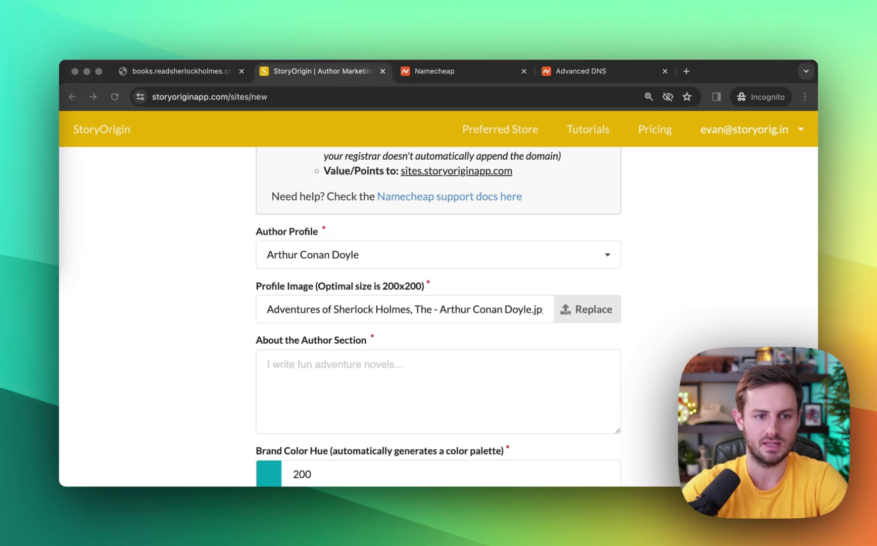
pyautogui.click(358, 377)
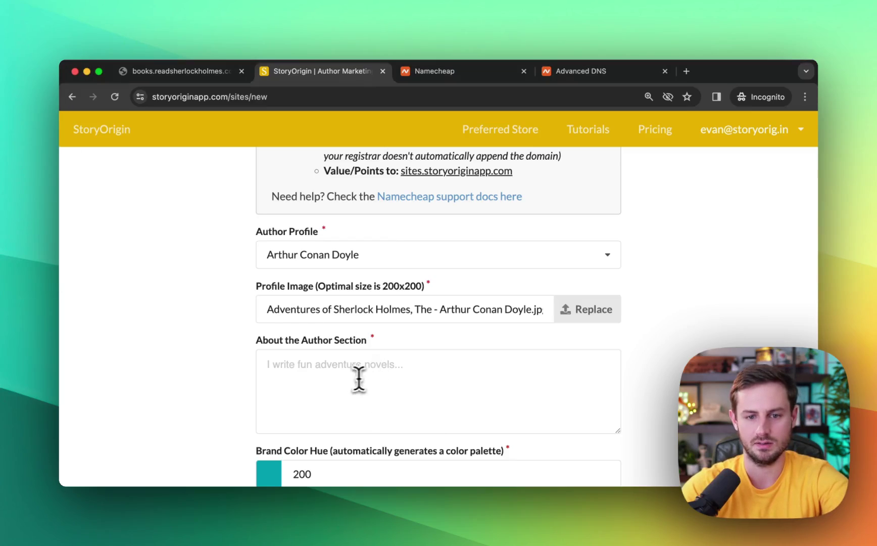
pyautogui.write('Sir Arthur Ignatius Conan Doyle was a British writer and physician. He created the character Sherlock Holmes in 1887 for A Study in Scarlet, the first of four novels and fifty-six short stories about Holmes and Dr. Watson. The Sherlock Holmes stories are milestones in the field of crime fiction.')
# Add A Study in Scarlet (Reader Magnet) to the books displayed on the home page
pyautogui.scroll(-3, 337, 377)
pyautogui.scroll(-5, 338, 378)
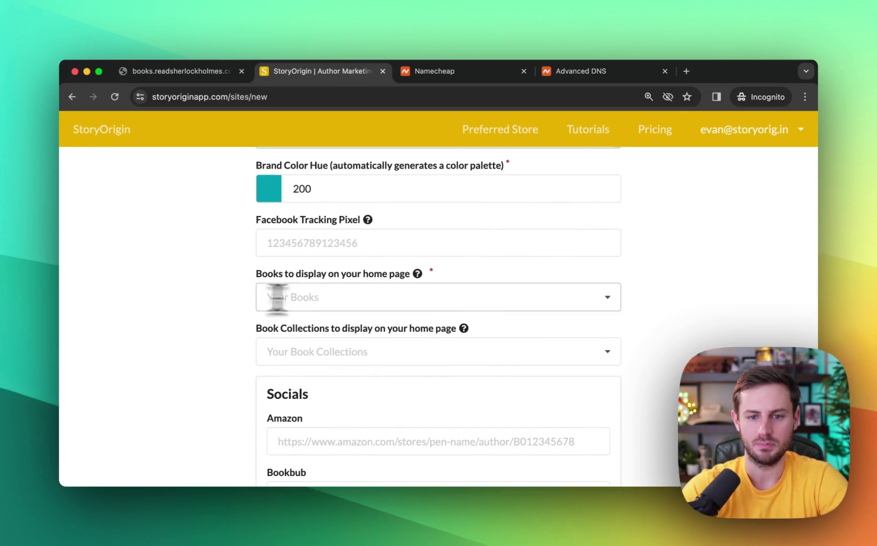
pyautogui.click(482, 300)
pyautogui.write('reader')
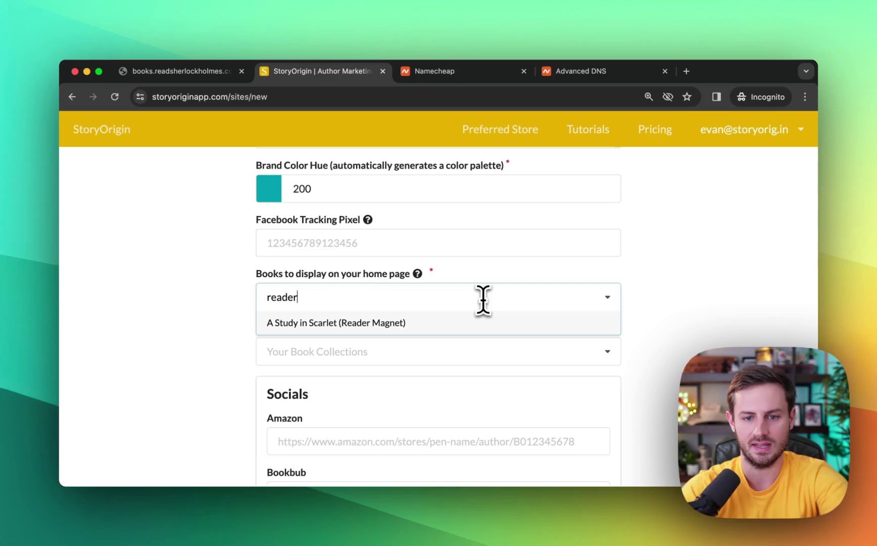
pyautogui.click(394, 324)
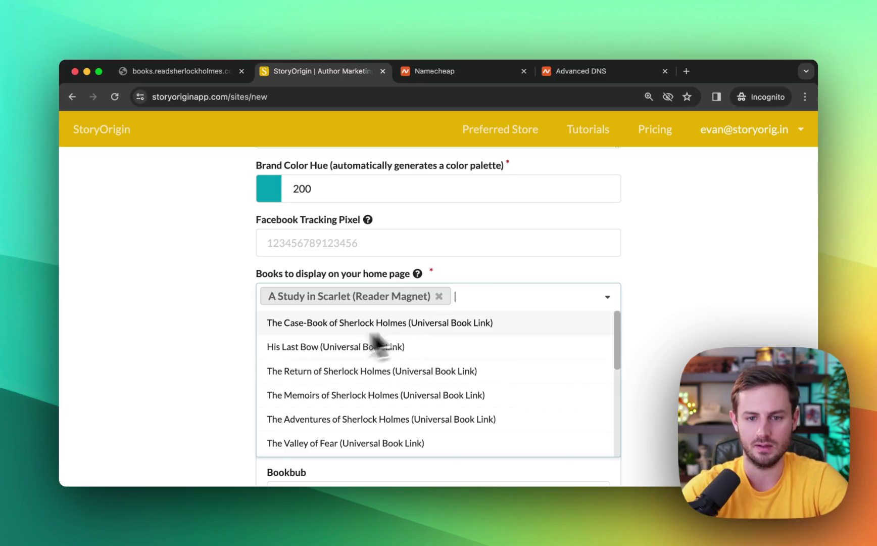
# Add the Sherlock Holmes Book Series and Sherlock Holmes Short Stories collections to the home page's book collections
pyautogui.click(152, 346)
pyautogui.click(348, 359)
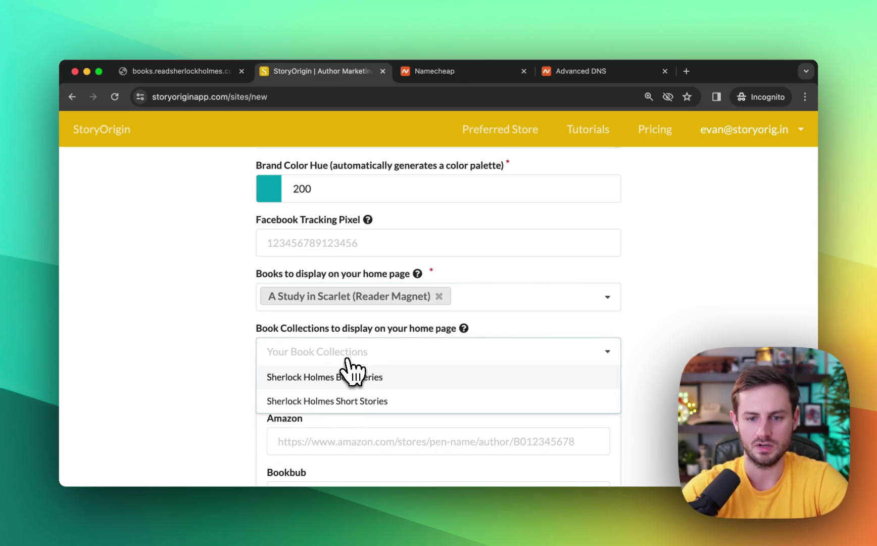
pyautogui.click(344, 377)
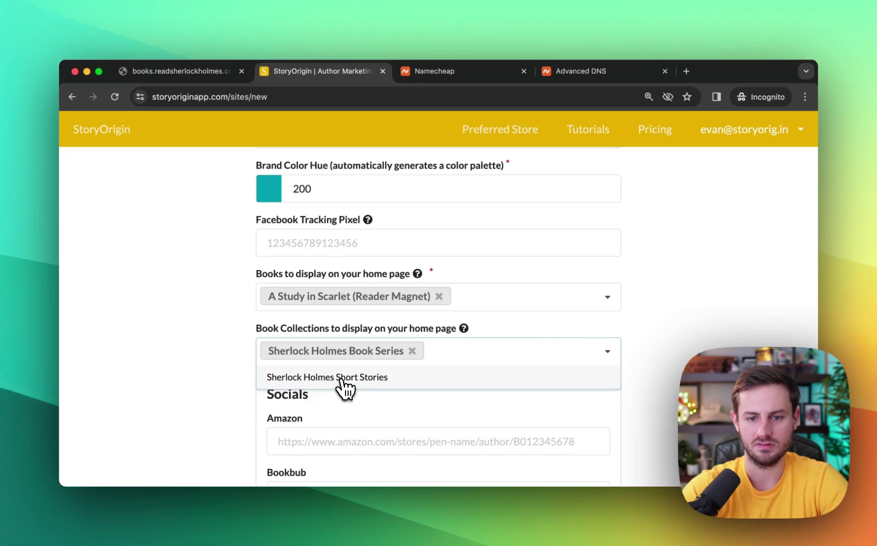
pyautogui.click(342, 379)
pyautogui.scroll(-3, 350, 401)
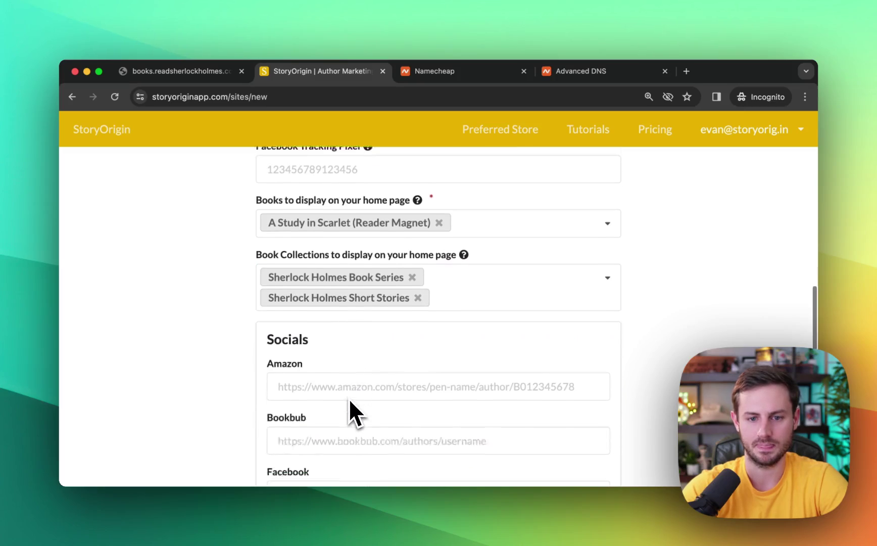
pyautogui.scroll(-5, 349, 398)
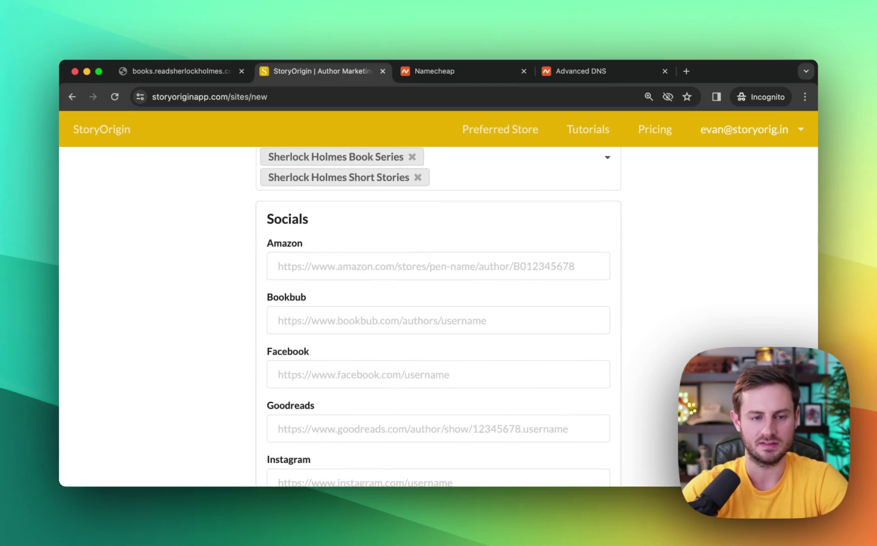
pyautogui.press('super+Tab')
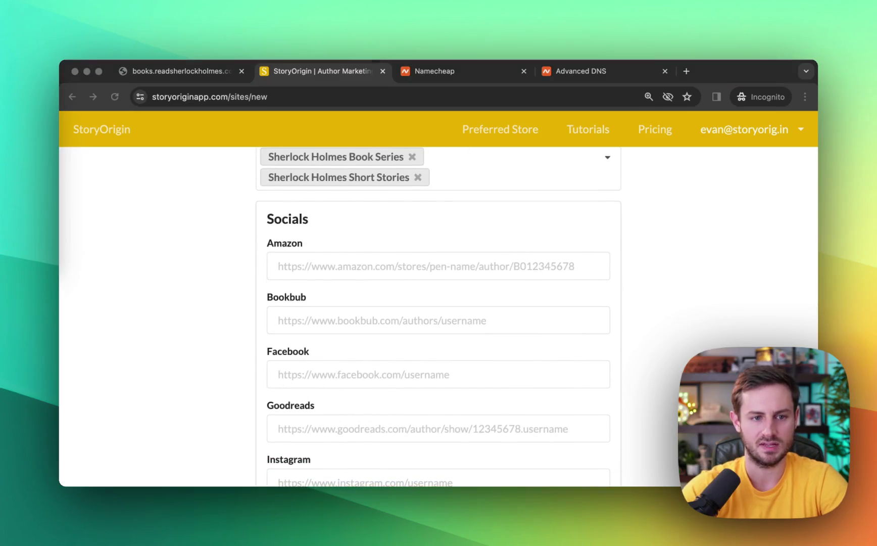
pyautogui.click(313, 267)
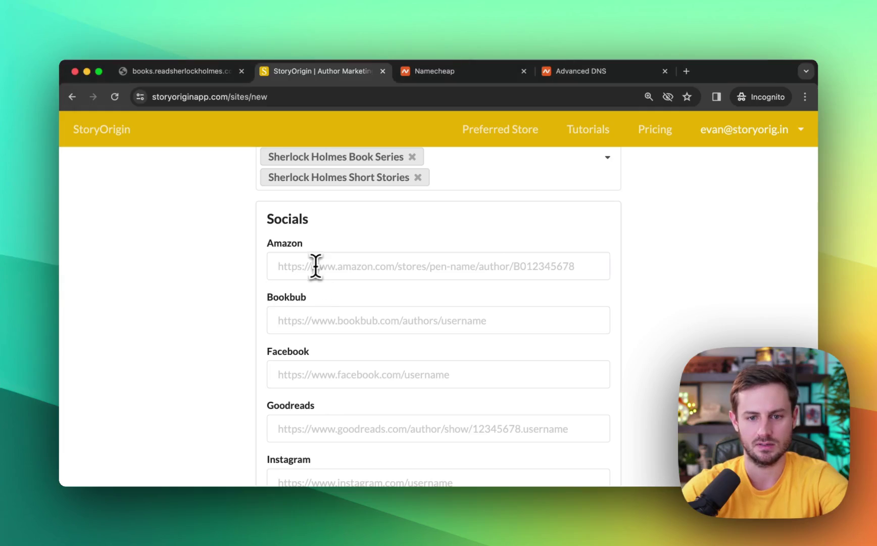
pyautogui.write('https://www.amazon.com/kindle-dbs/entity/author/B000AQ43GQ')
pyautogui.click(23, 213)
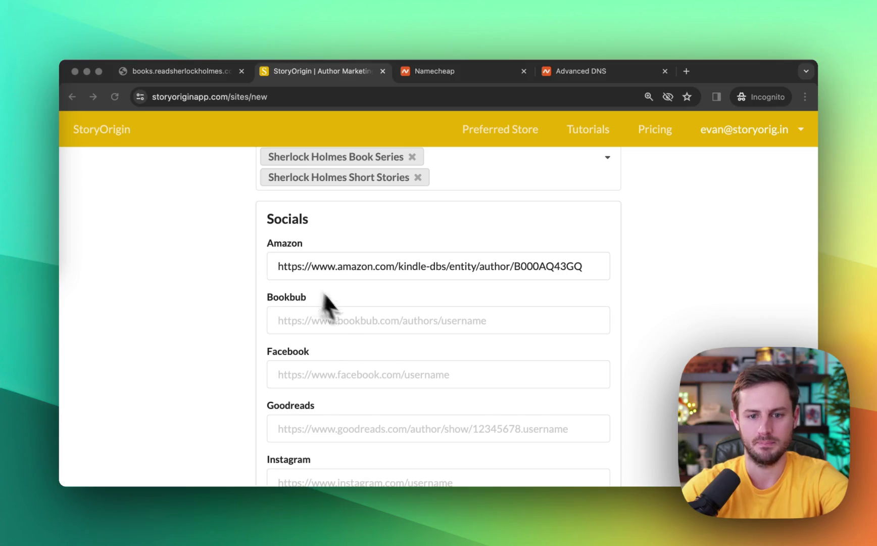
pyautogui.click(337, 320)
pyautogui.click(327, 319)
pyautogui.write('https://www.bookbub.com/authors/arthur-conan-doyle')
pyautogui.click(10, 227)
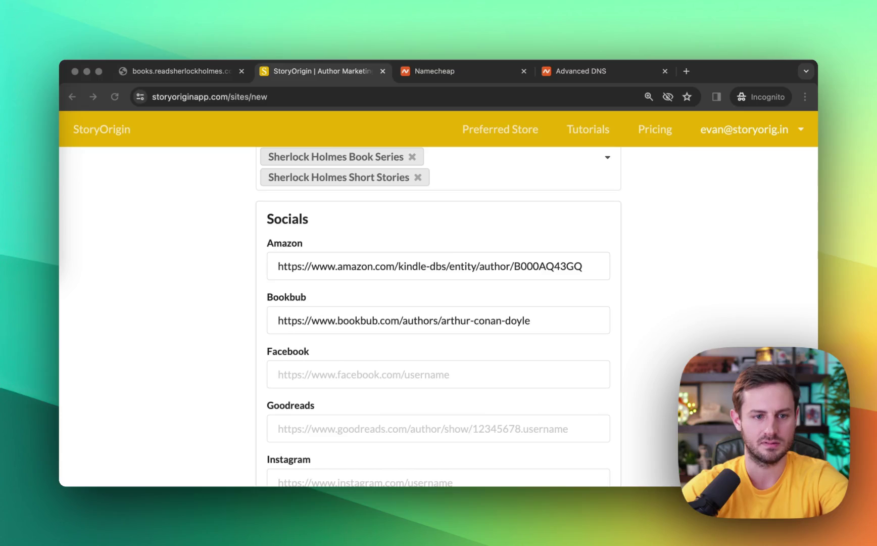
pyautogui.click(378, 385)
pyautogui.click(358, 419)
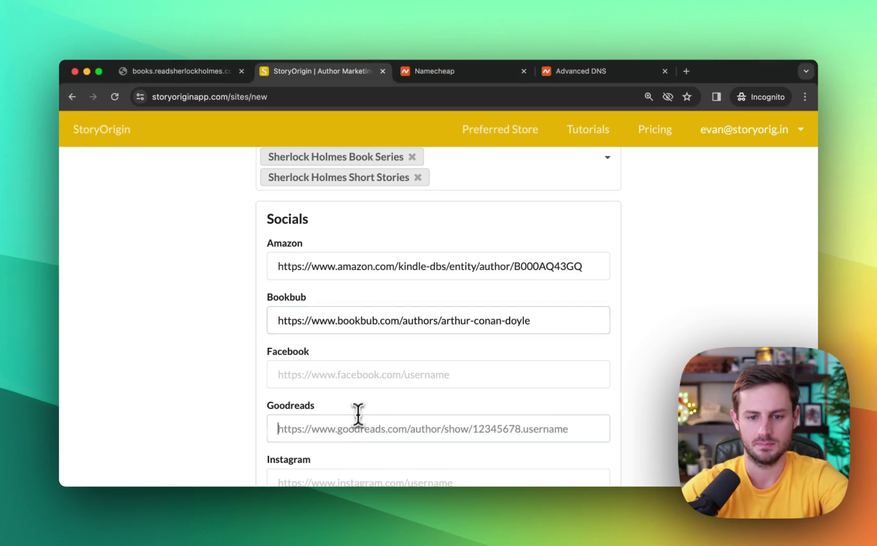
pyautogui.write('https://www.goodreads.com/author/show/2448.Arthur_Conan_Doyle')
pyautogui.scroll(-6, 354, 415)
pyautogui.scroll(-3, 354, 421)
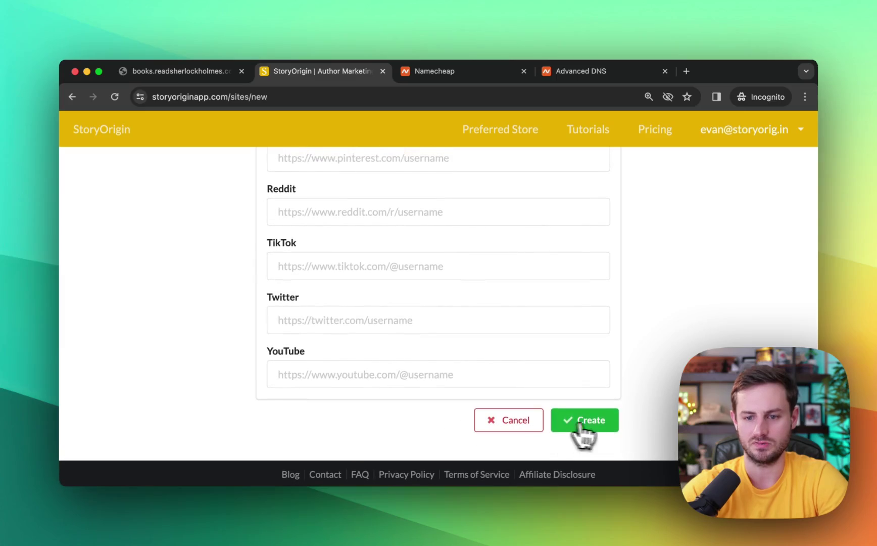
pyautogui.click(599, 424)
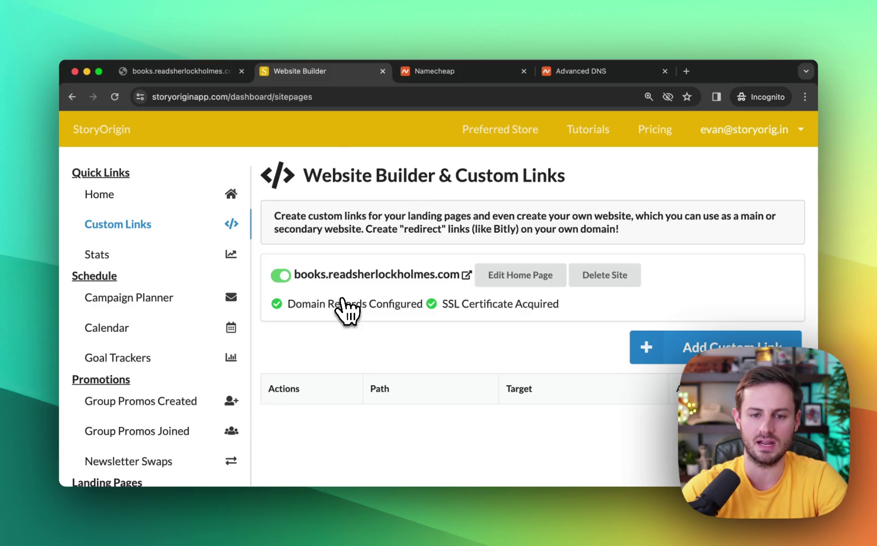
# View the StoryOrigin contact page linked in the footer and return to the Website Builder & Custom Links page
pyautogui.scroll(-10, 346, 310)
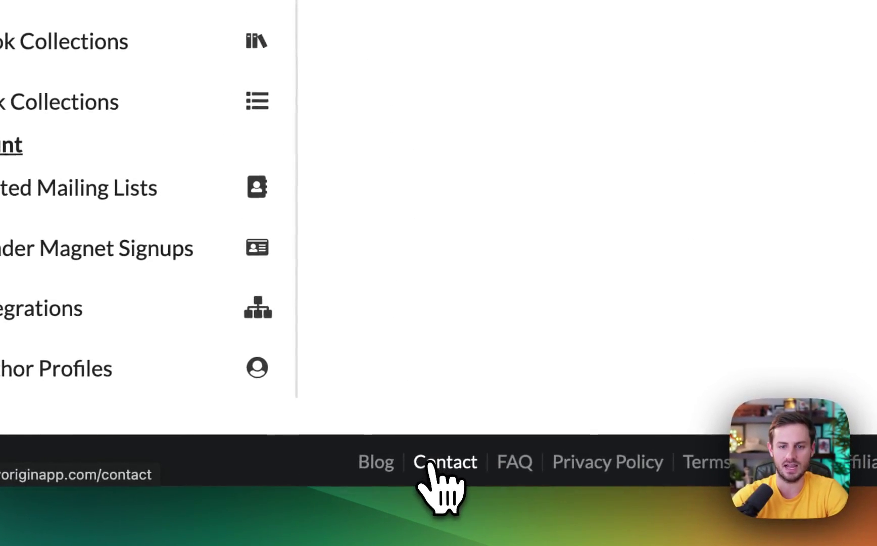
pyautogui.click(417, 461)
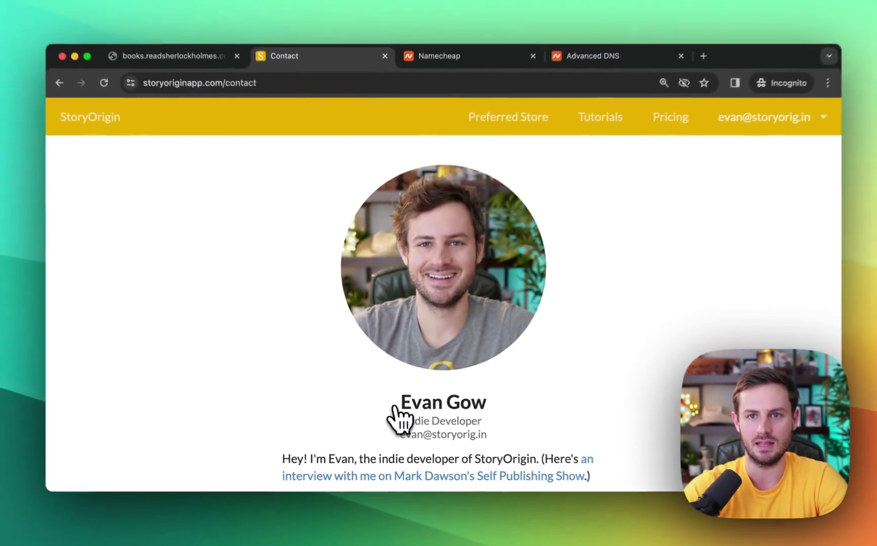
pyautogui.click(73, 97)
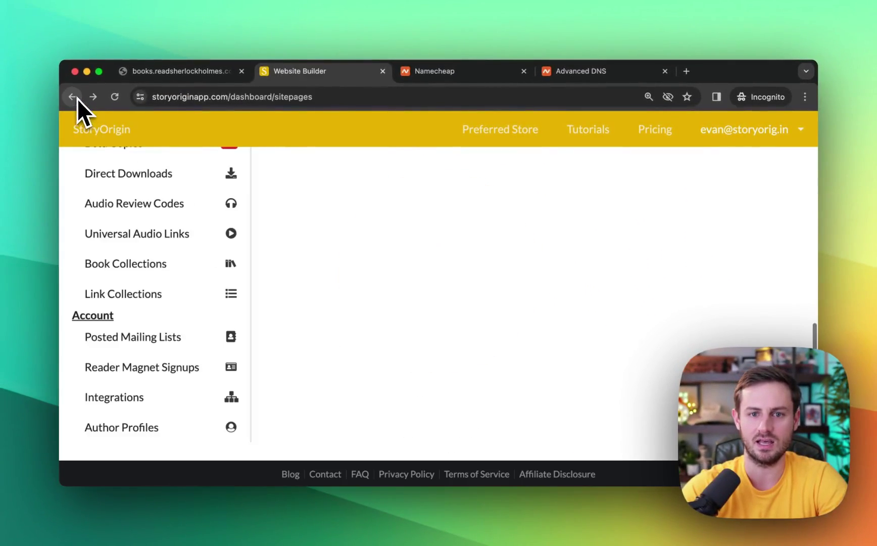
pyautogui.scroll(10, 304, 196)
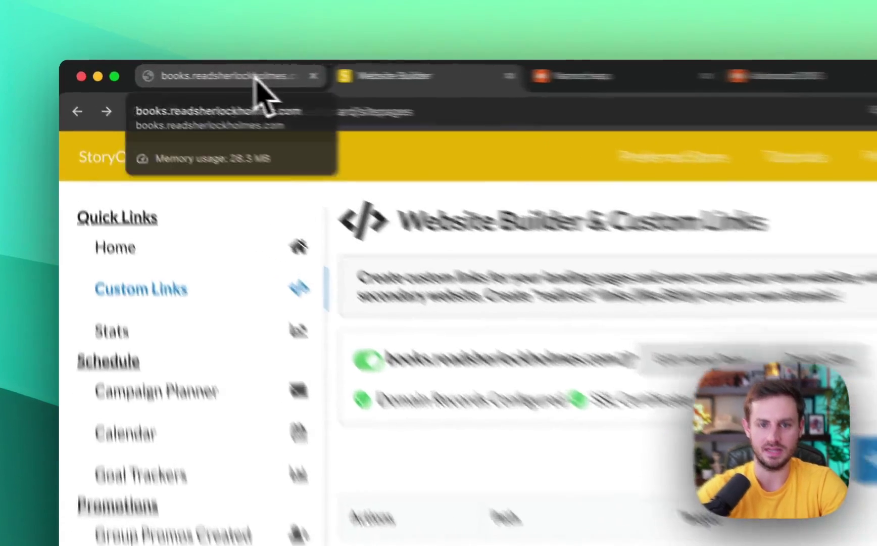
# Reload books.readsherlockholmes.com and look through the published home page, from the free offer down to the About Me section
pyautogui.click(200, 71)
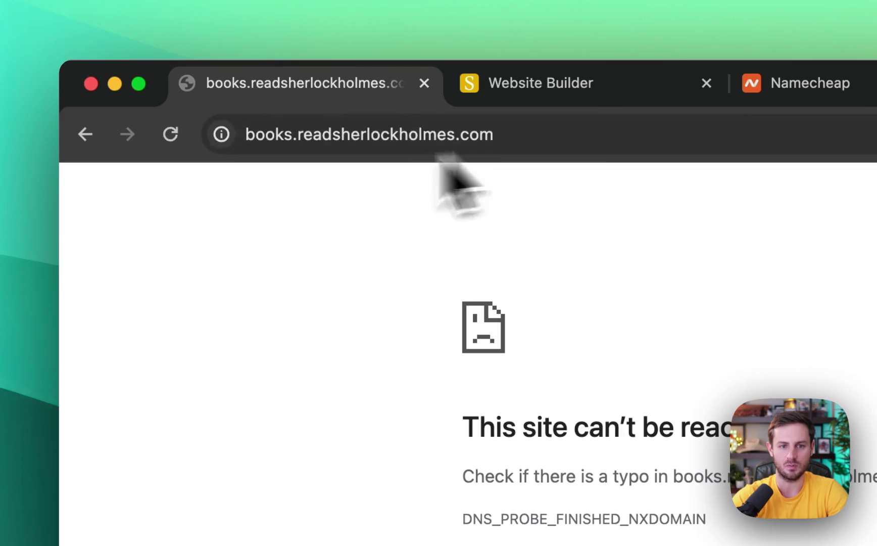
pyautogui.click(172, 134)
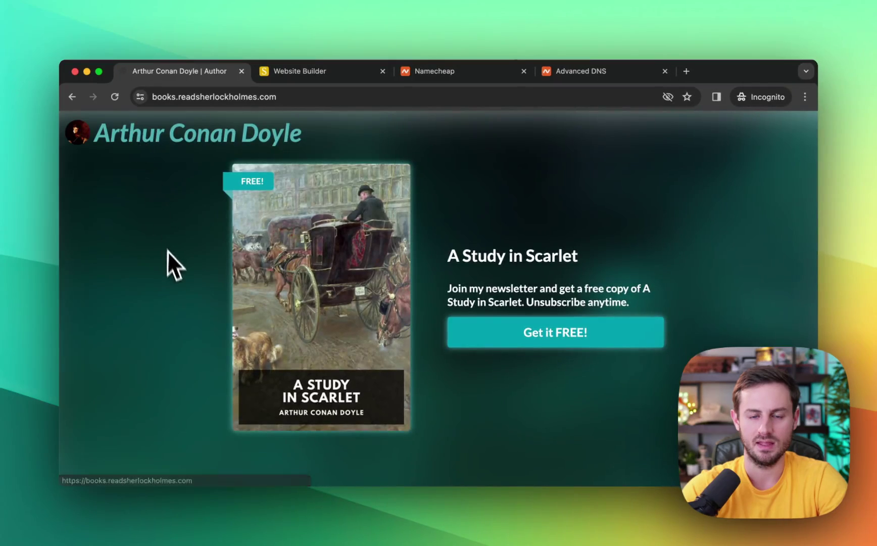
pyautogui.scroll(-10, 171, 263)
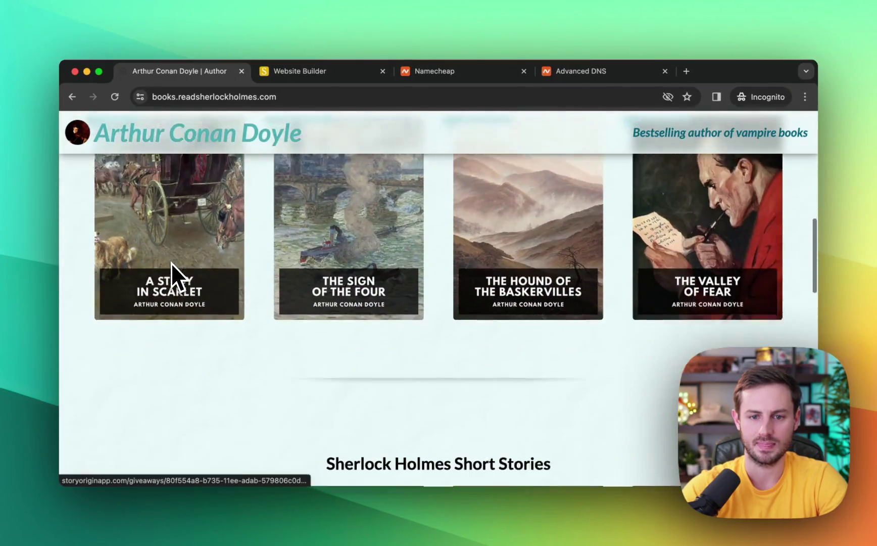
pyautogui.scroll(-12, 170, 262)
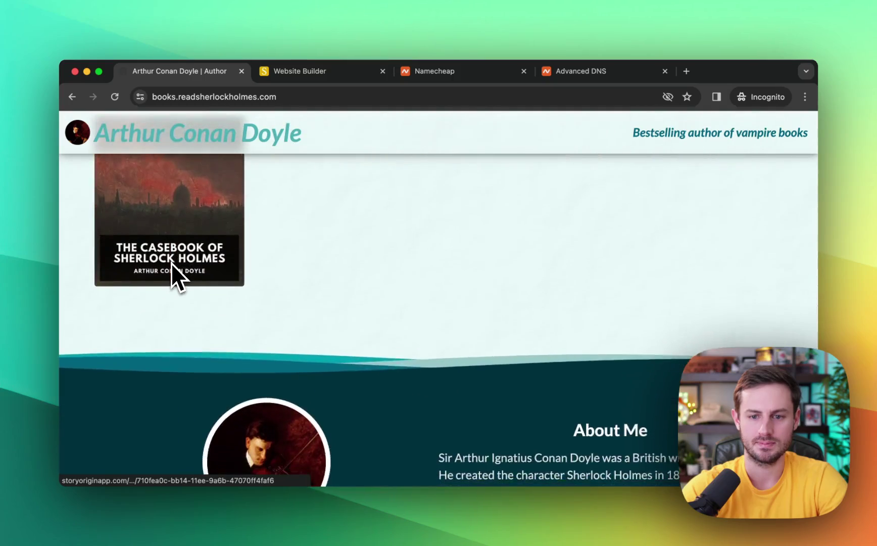
pyautogui.scroll(-5, 171, 262)
pyautogui.scroll(8, 170, 263)
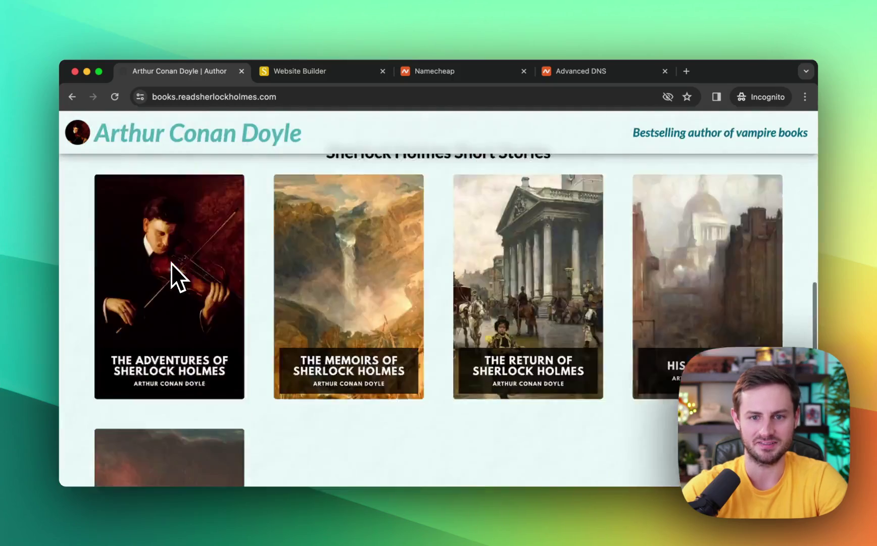
pyautogui.scroll(15, 170, 263)
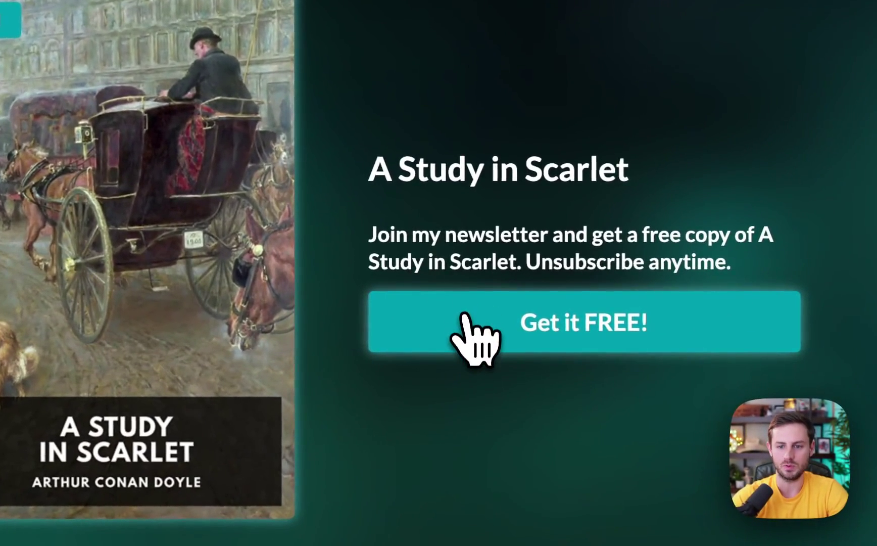
# Open the A Study in Scarlet landing page from the free offer, close it, and return to the Website Builder
pyautogui.click(463, 319)
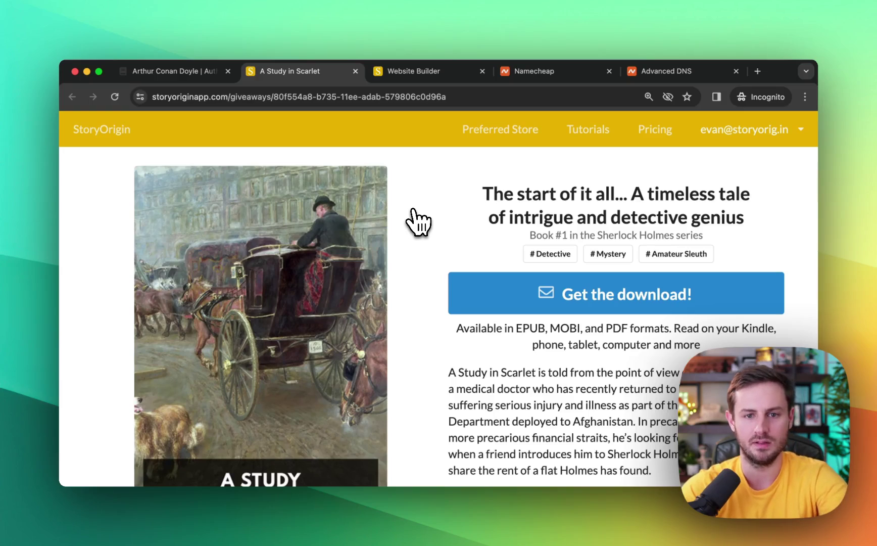
pyautogui.press('super+w')
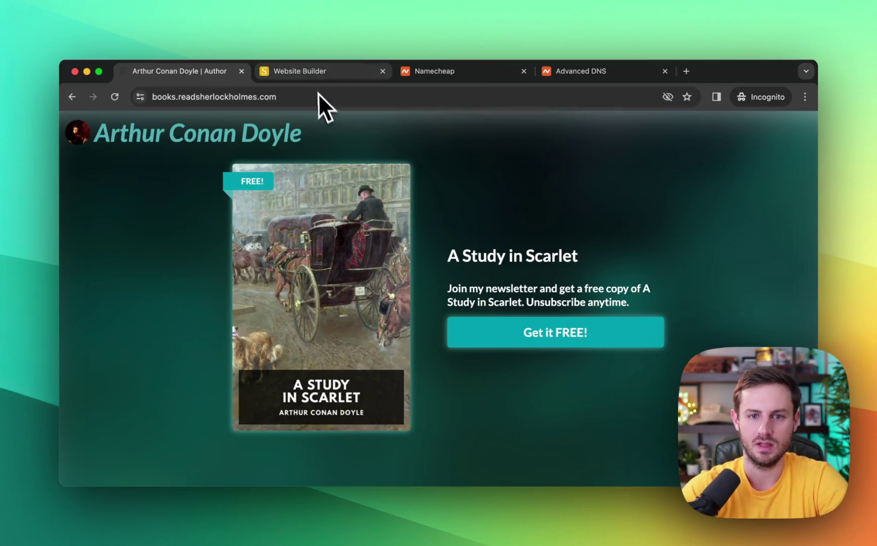
pyautogui.click(311, 75)
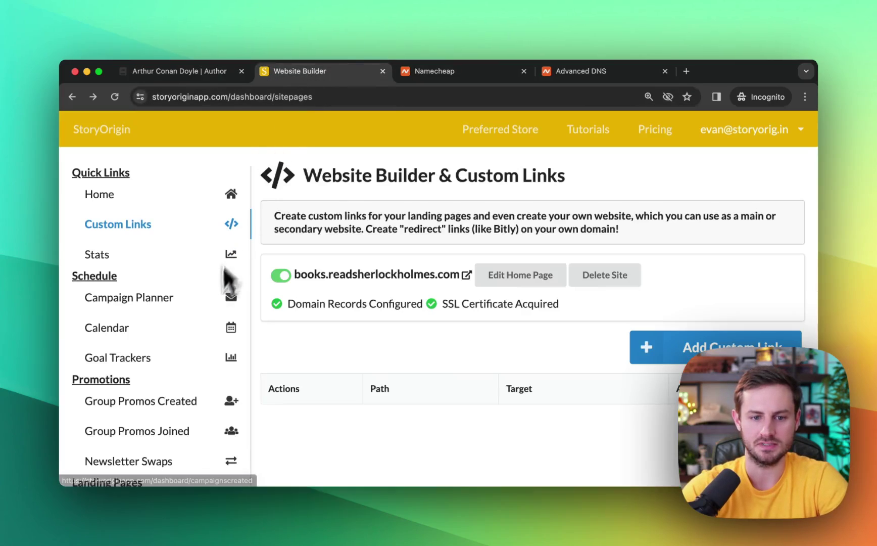
# Start a new custom link for the A Study in Scarlet reader magnet from its share link options
pyautogui.scroll(-1, 211, 303)
pyautogui.scroll(-5, 210, 301)
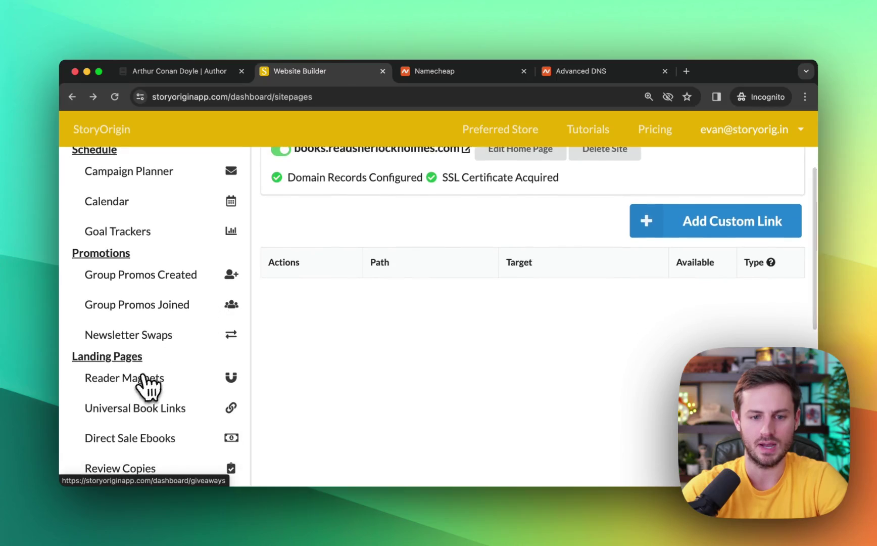
pyautogui.click(143, 379)
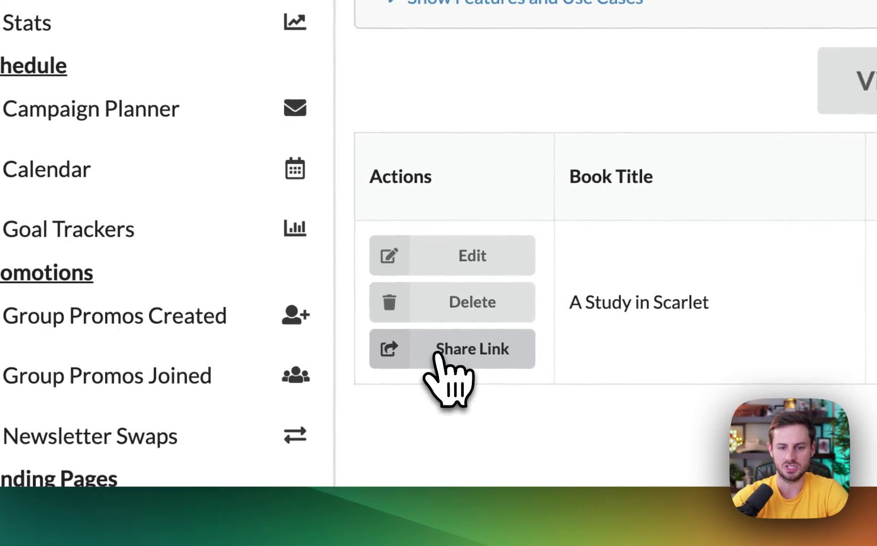
pyautogui.click(436, 355)
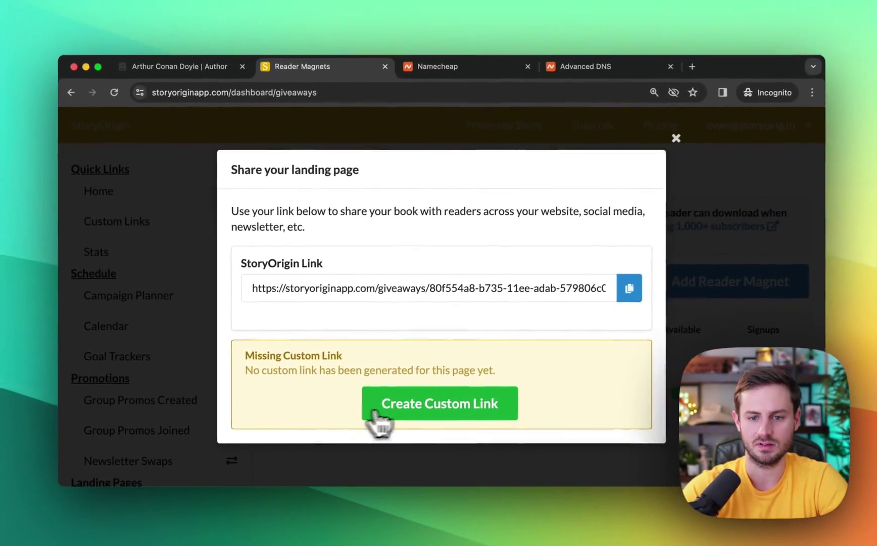
pyautogui.click(402, 414)
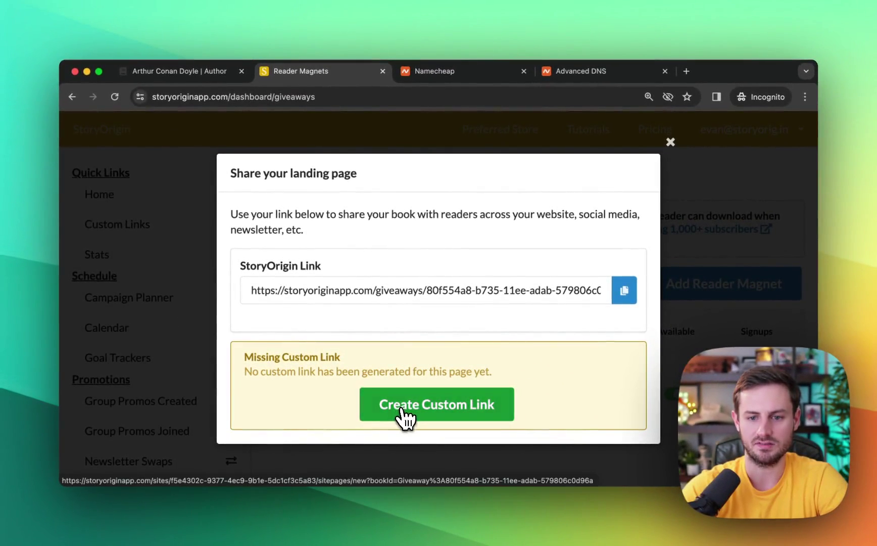
# Set the custom link's path to /freebie and create it as a Book Landing Page link
pyautogui.click(357, 236)
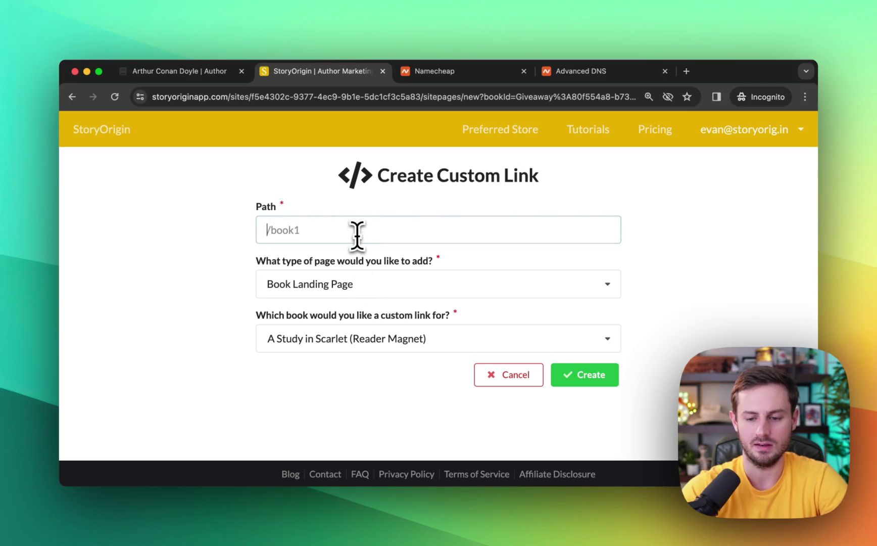
pyautogui.write('/')
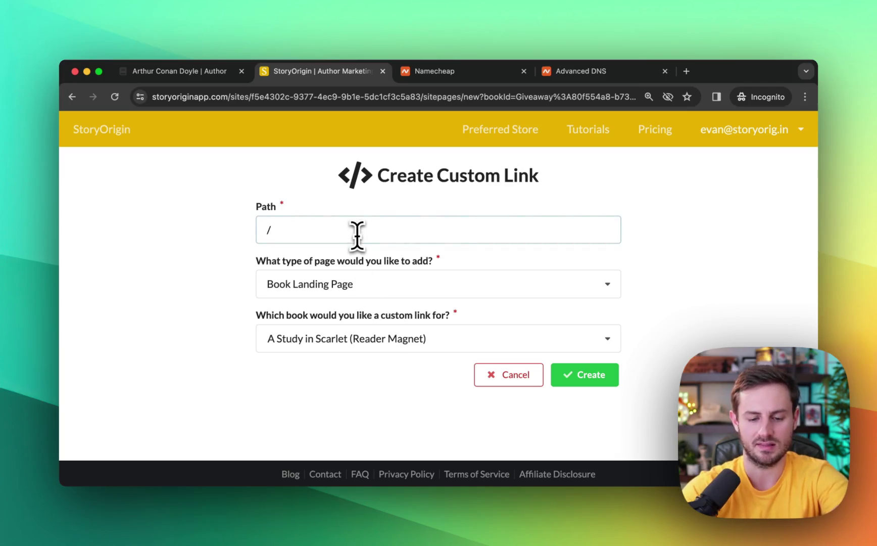
pyautogui.write('freebie')
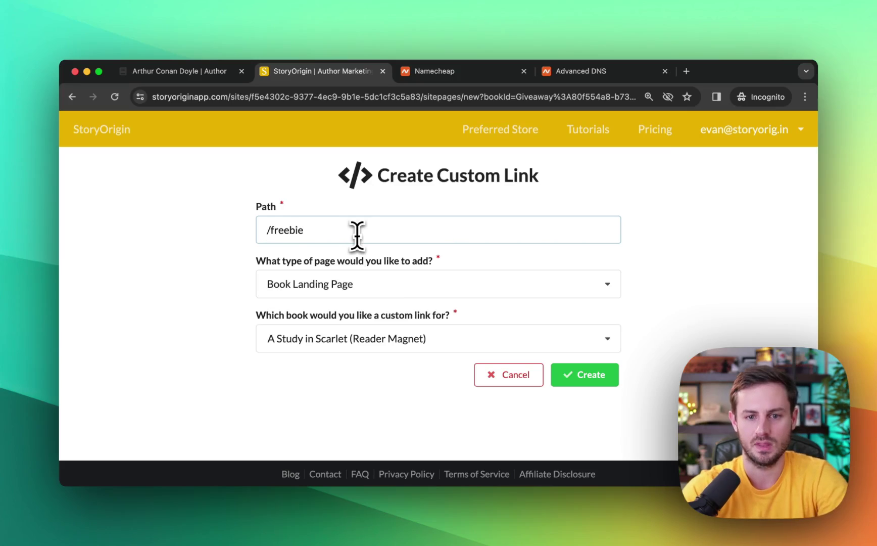
pyautogui.click(592, 375)
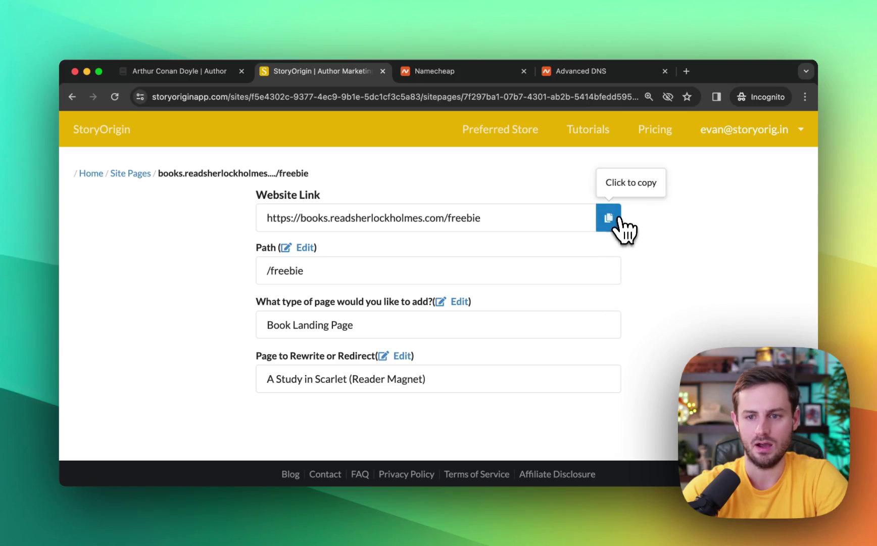
# Copy the /freebie website link, open it in a new tab to test it, and return to the author home page
pyautogui.click(621, 223)
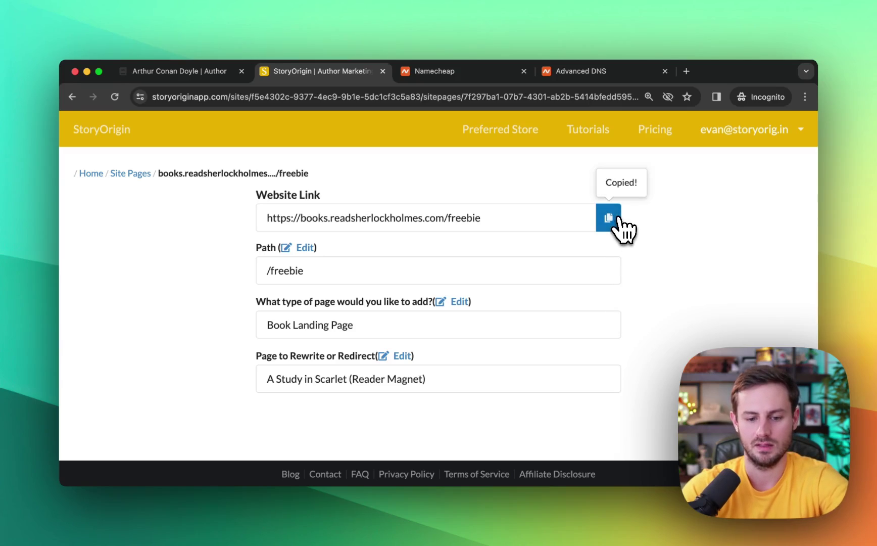
pyautogui.press('super+t')
pyautogui.press('super+v')
pyautogui.press('Return')
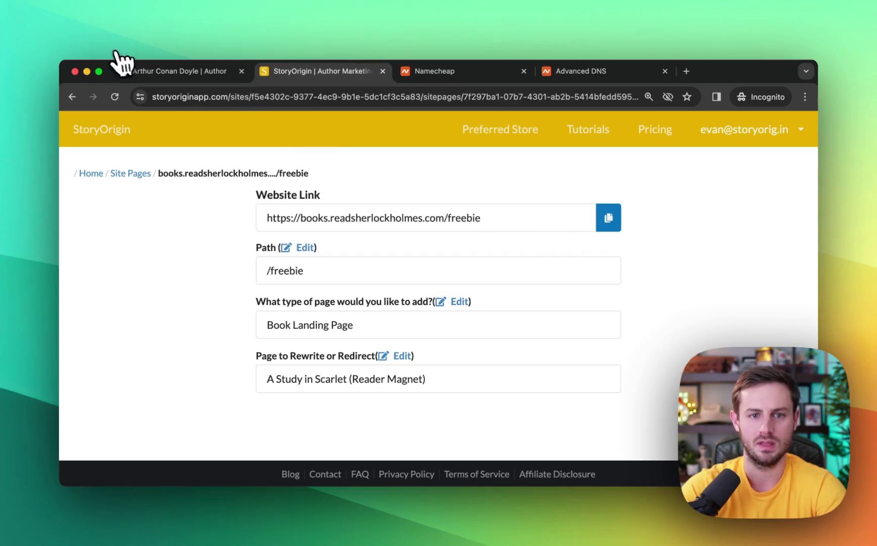
pyautogui.click(162, 41)
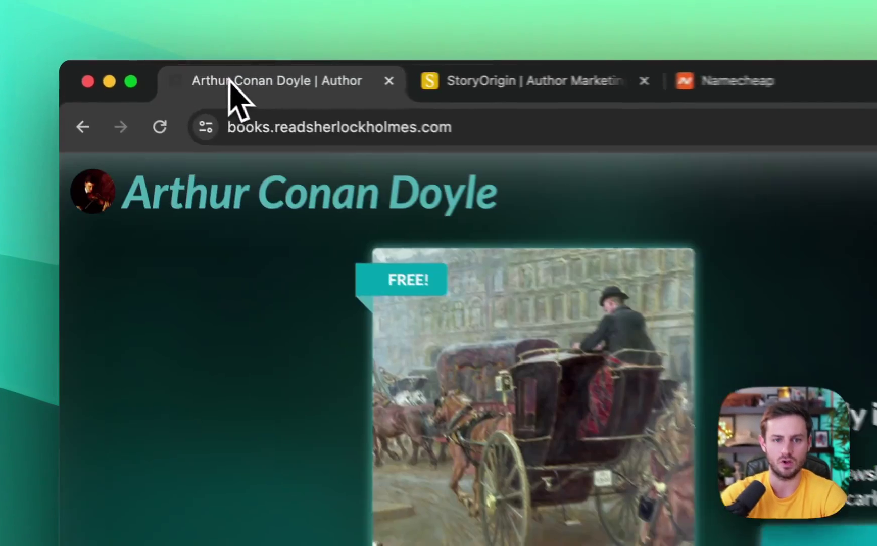
# Reload the author home page, open the A Study in Scarlet free offer to test its link, and close the landing page
pyautogui.click(170, 133)
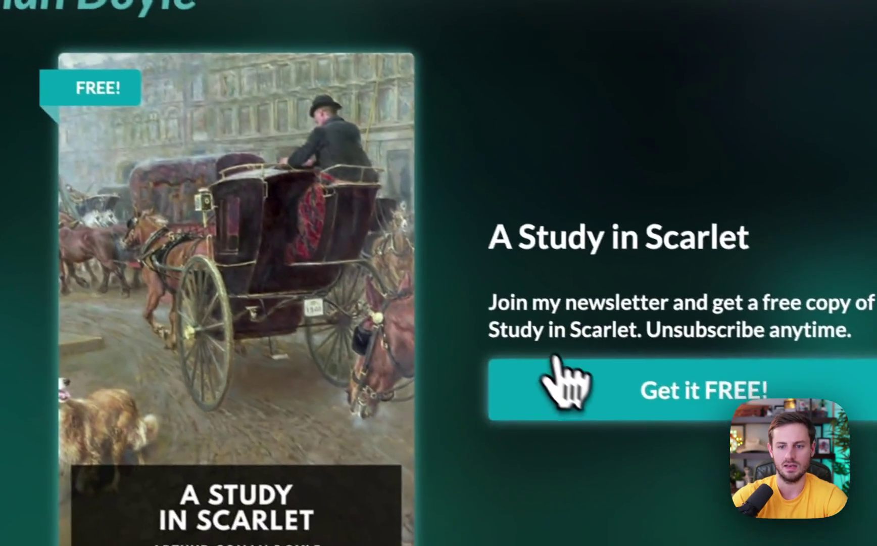
pyautogui.click(569, 383)
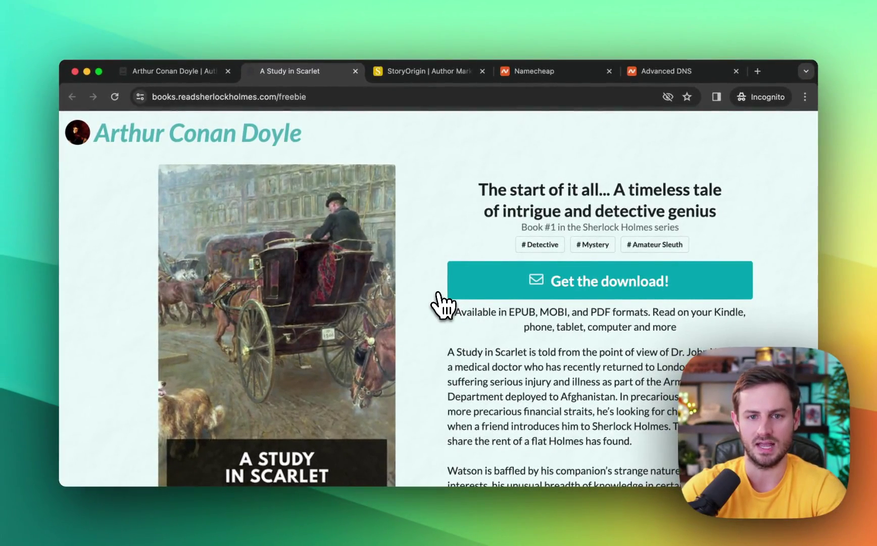
pyautogui.press('super+w')
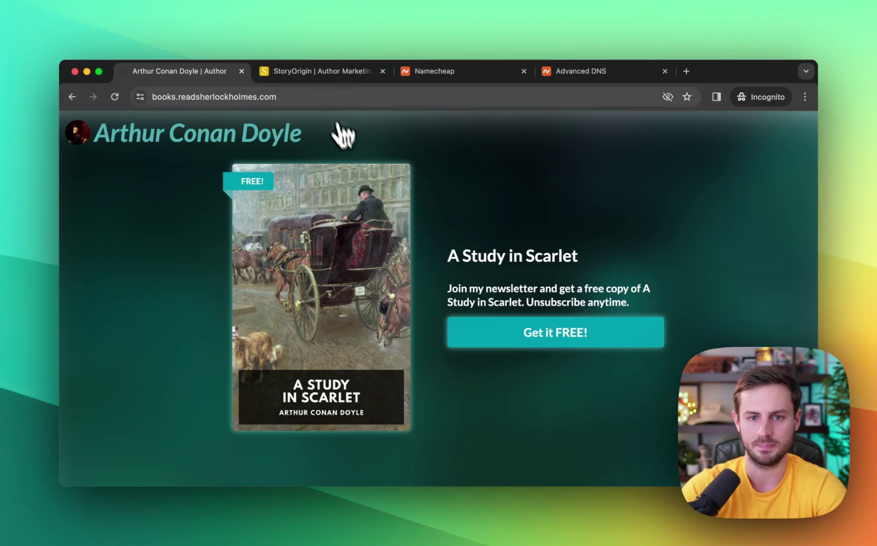
# Start a new custom link for The Adventures of Sherlock Holmes from its share link options in StoryOrigin's Universal Book Links
pyautogui.click(326, 80)
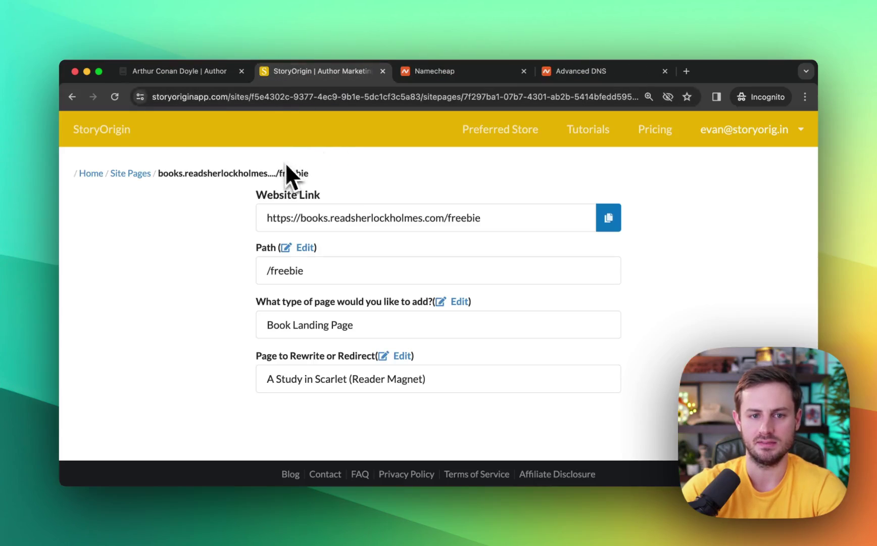
pyautogui.click(74, 96)
pyautogui.click(74, 97)
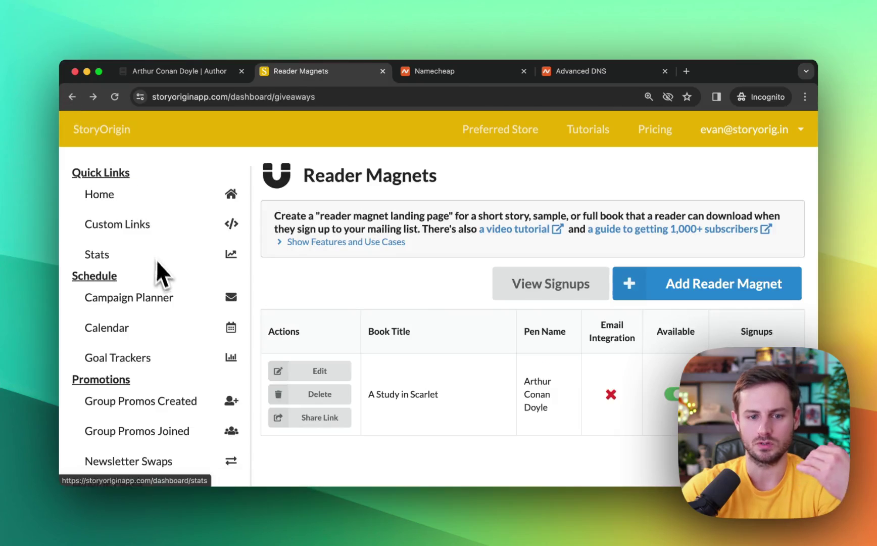
pyautogui.scroll(-3, 159, 268)
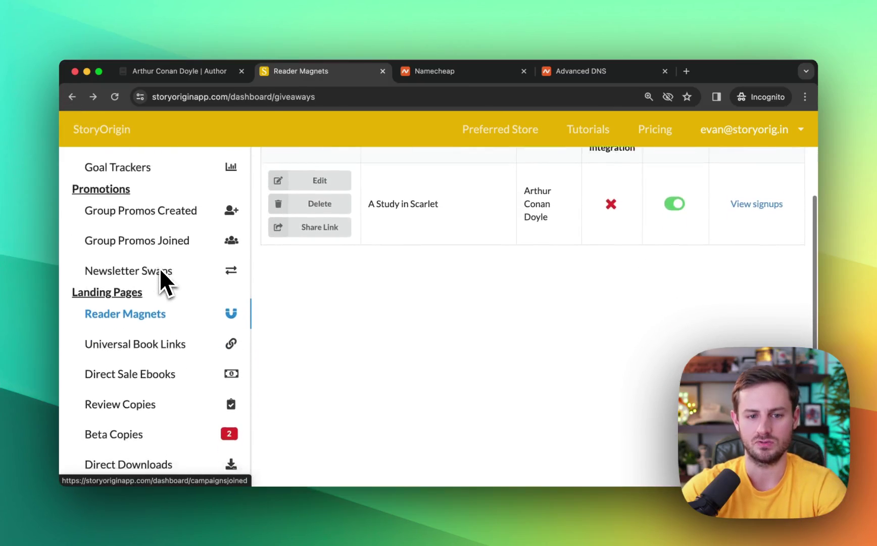
pyautogui.scroll(-1, 160, 268)
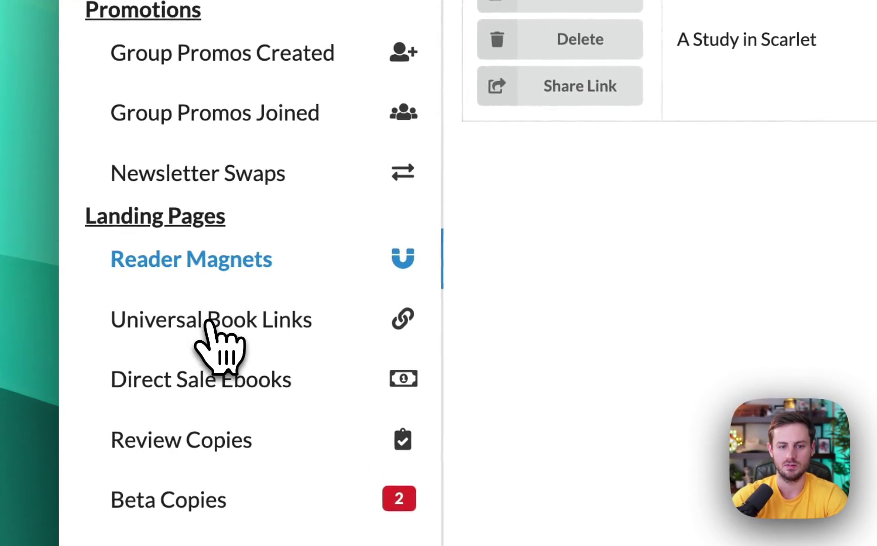
pyautogui.click(209, 320)
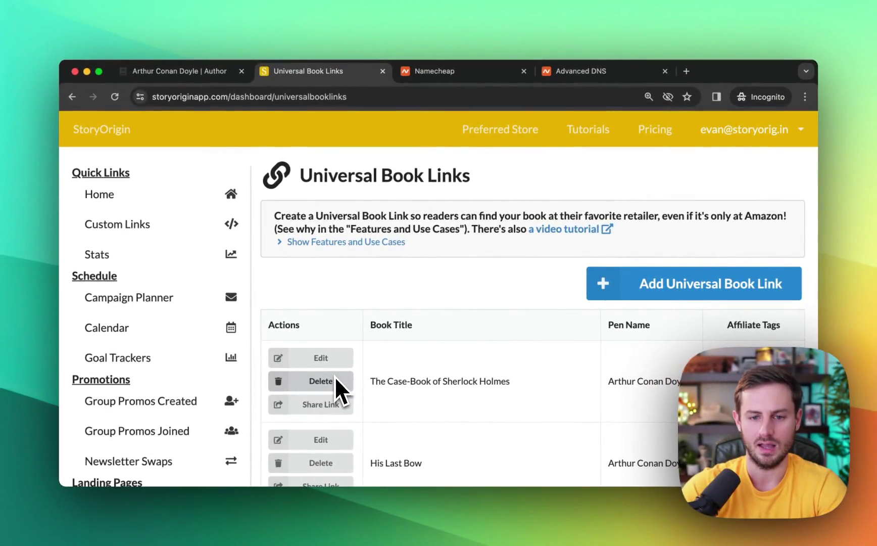
pyautogui.scroll(-5, 335, 381)
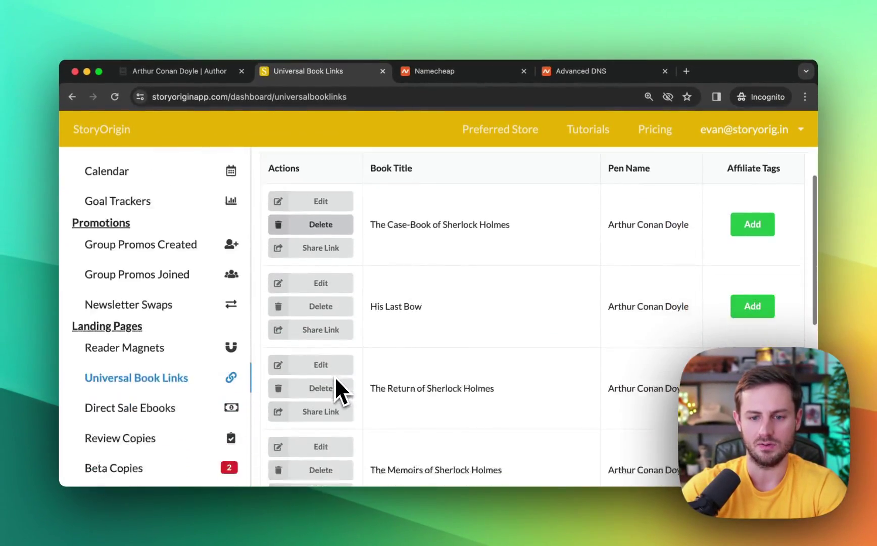
pyautogui.scroll(-5, 334, 377)
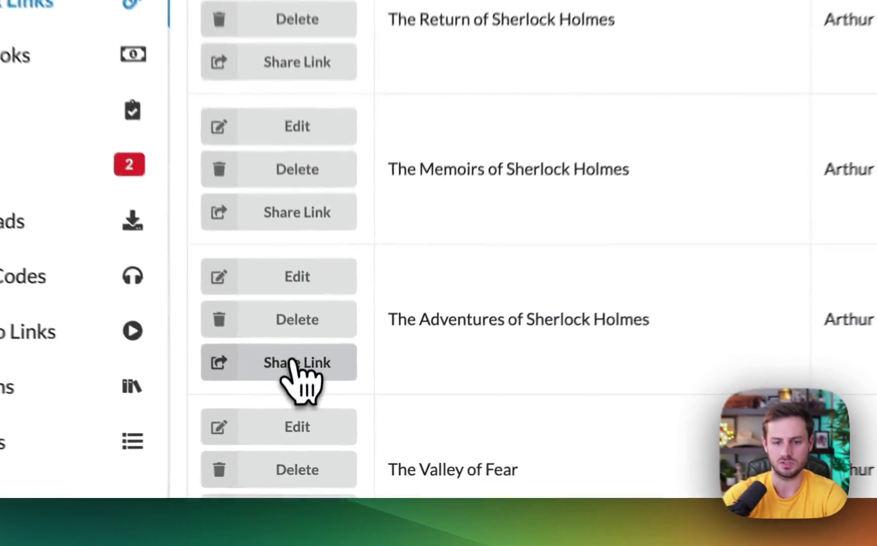
pyautogui.click(326, 414)
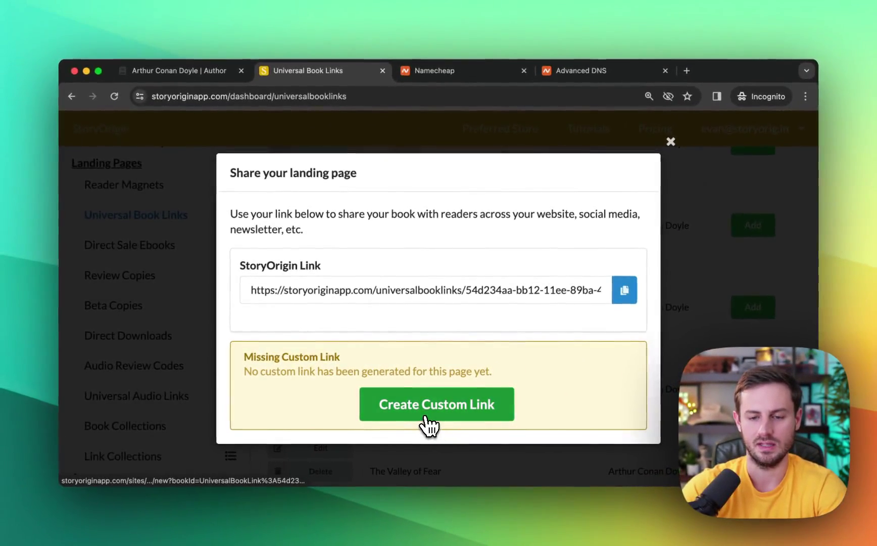
pyautogui.click(424, 419)
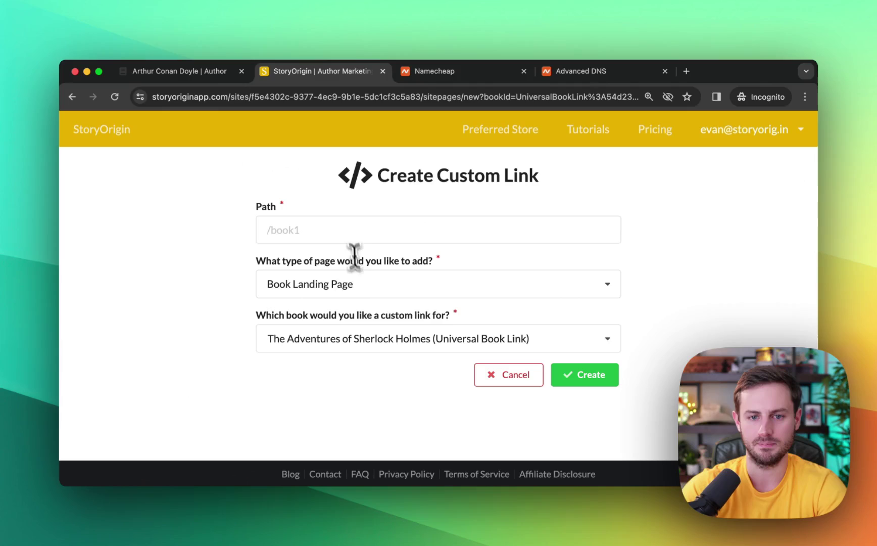
# Create the Book Landing Page custom link with the path /adventures and copy its website link
pyautogui.click(349, 231)
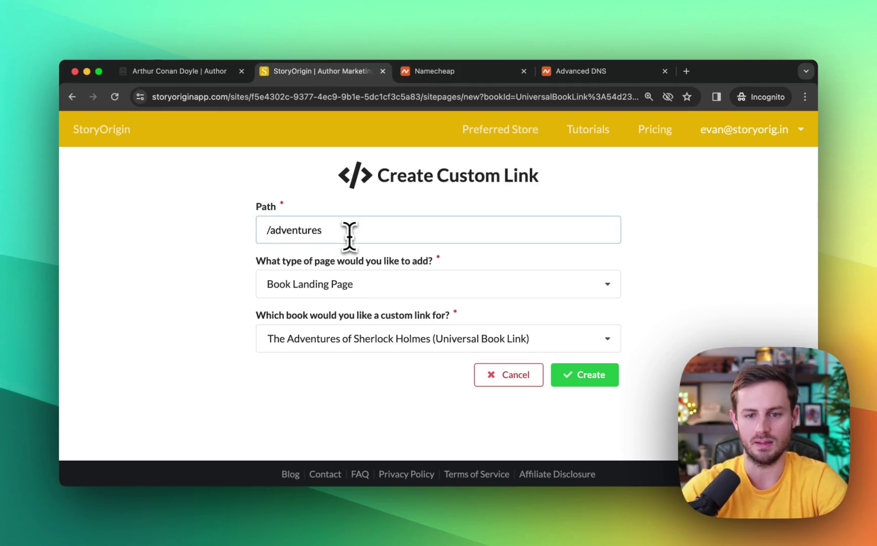
pyautogui.click(595, 385)
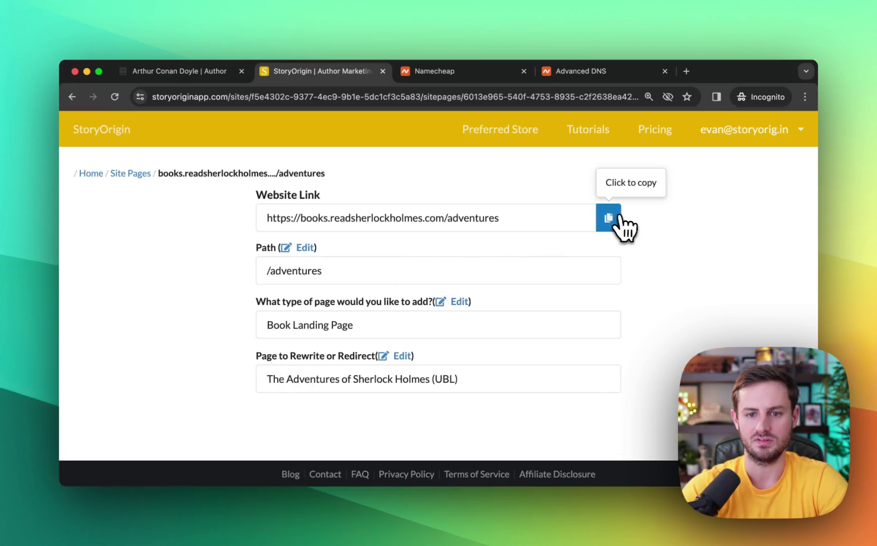
pyautogui.click(626, 227)
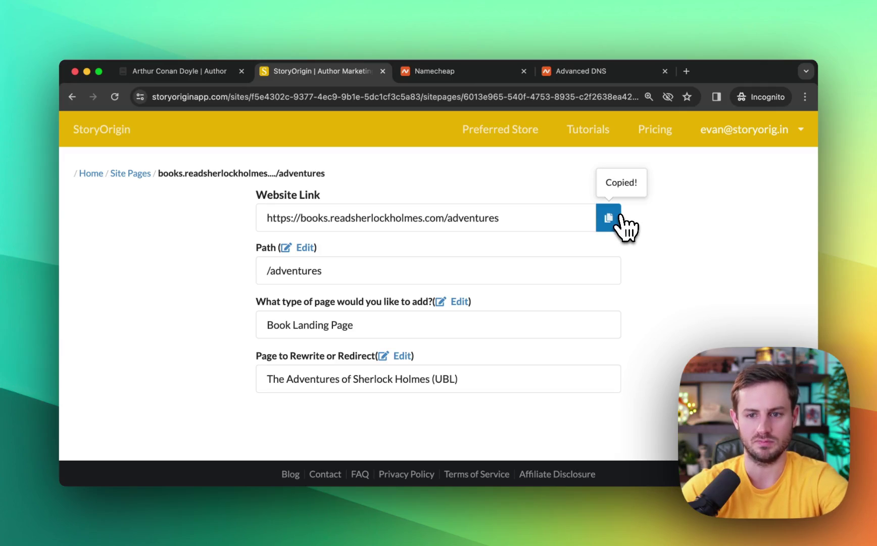
# Examine the Book Series and Short Stories sections on the author home page to check the book links
pyautogui.click(219, 81)
pyautogui.scroll(-3, 217, 299)
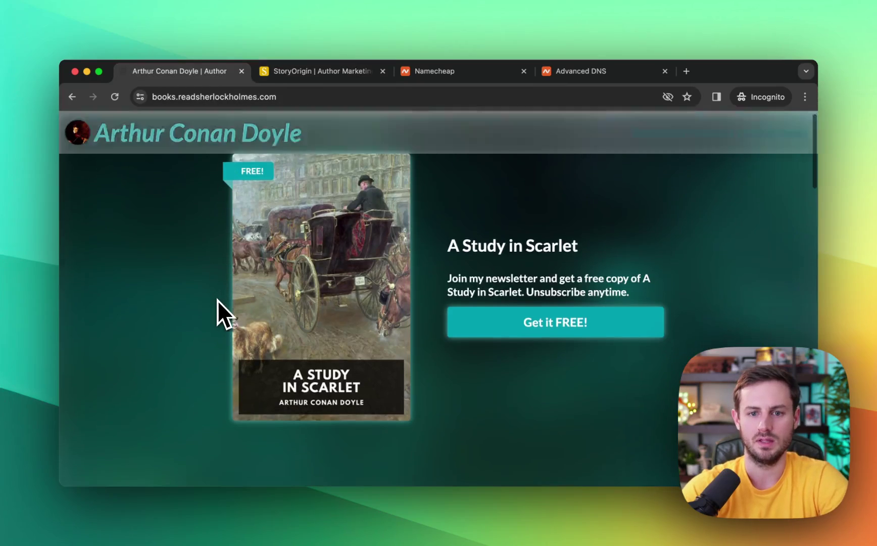
pyautogui.scroll(-10, 217, 300)
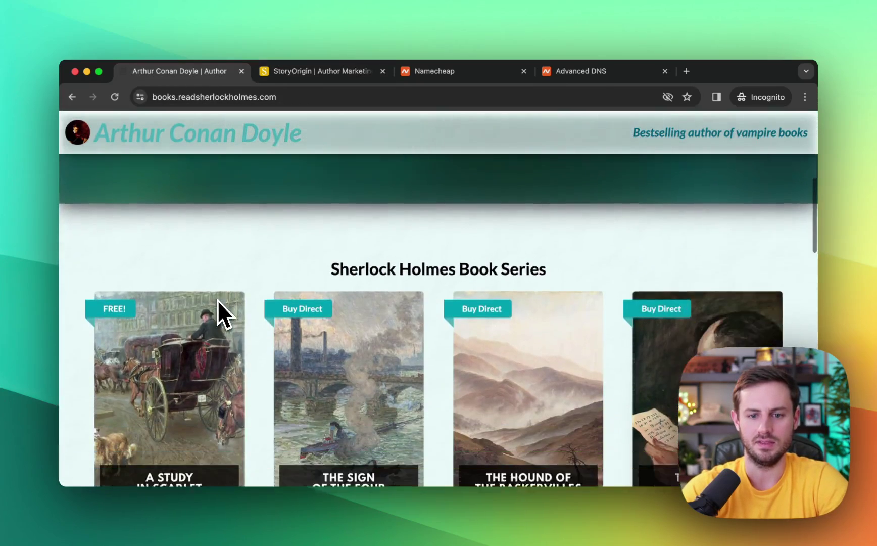
pyautogui.scroll(-1, 217, 299)
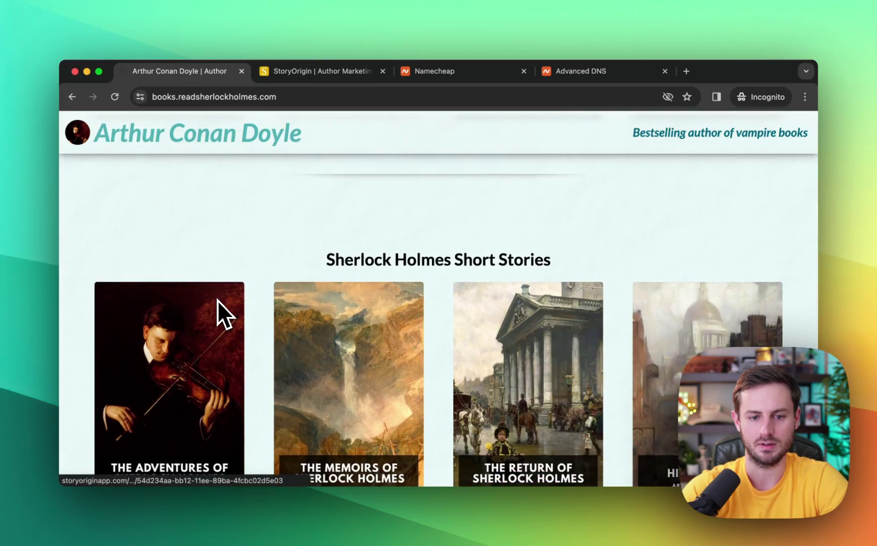
pyautogui.scroll(6, 218, 300)
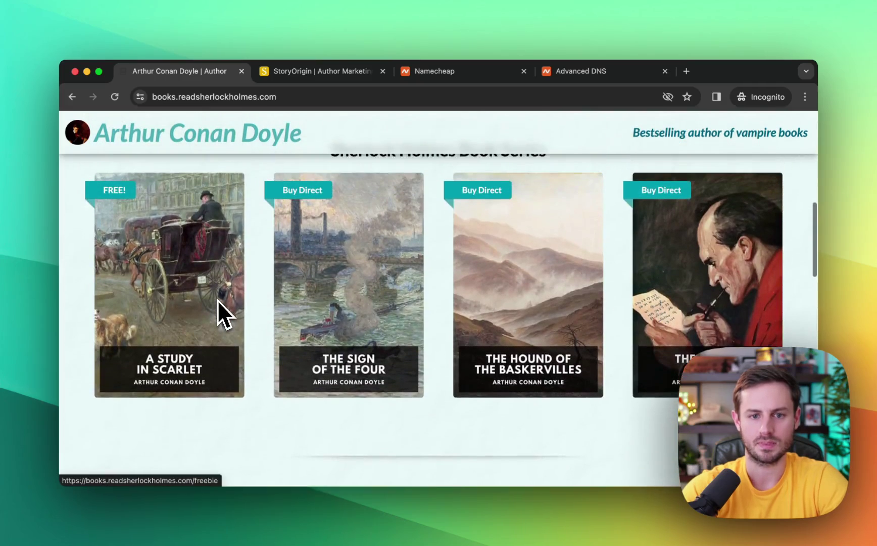
# Create a Book Landing Page custom link with the path /sign for the direct sale ebook The Sign of the Four in StoryOrigin
pyautogui.click(319, 71)
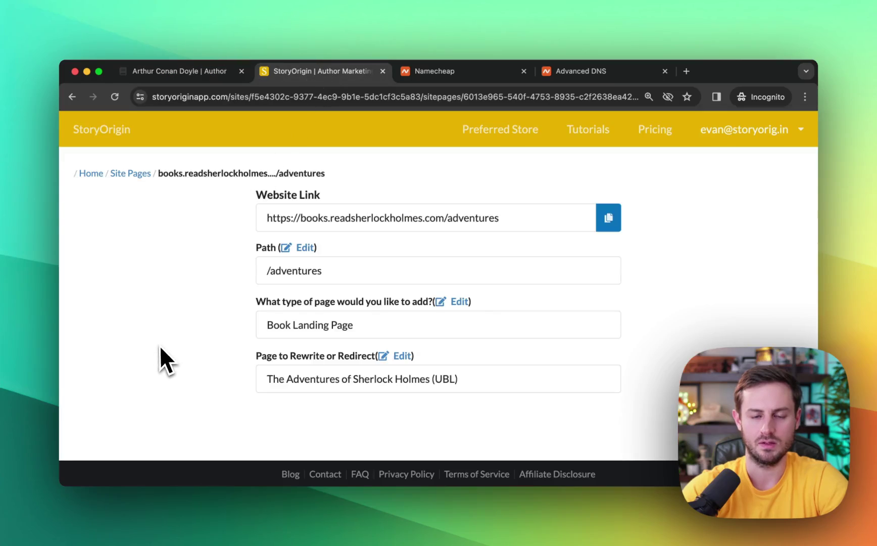
pyautogui.press('super+bracketleft')
pyautogui.press('super+bracketleft')
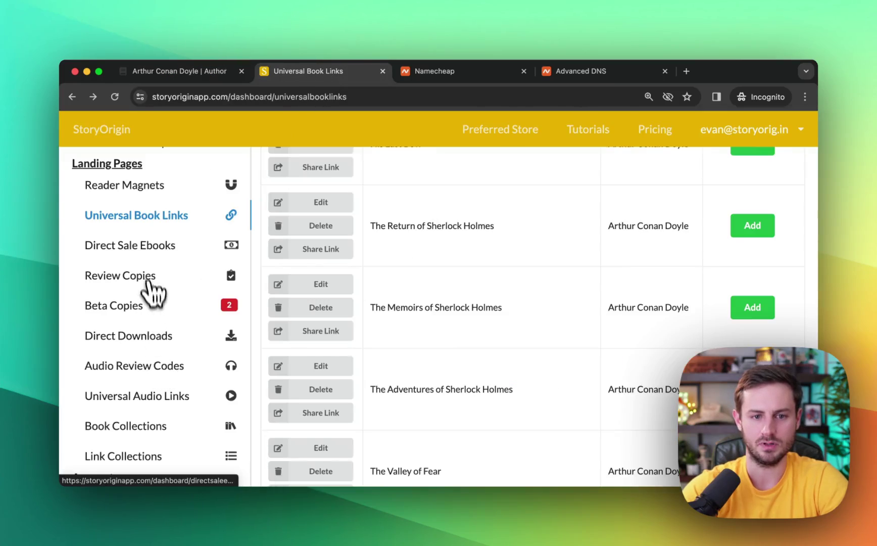
pyautogui.click(144, 252)
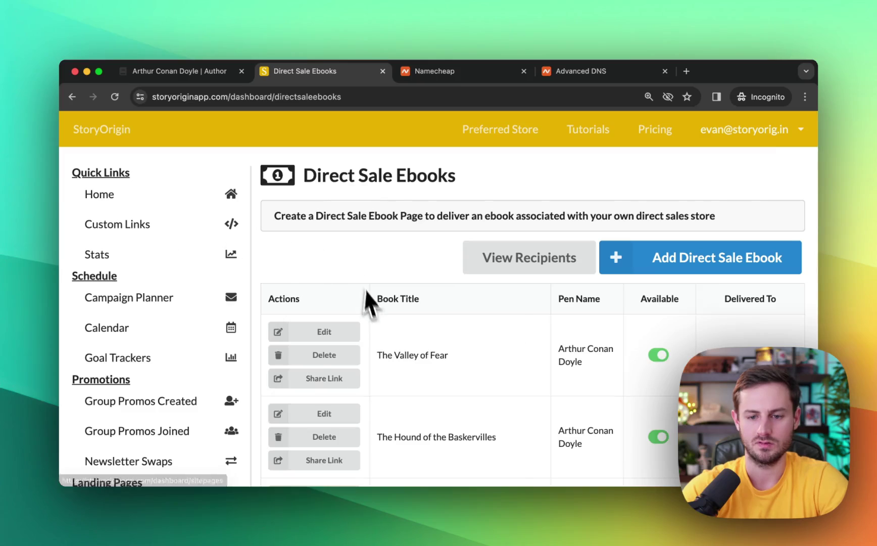
pyautogui.scroll(-5, 366, 292)
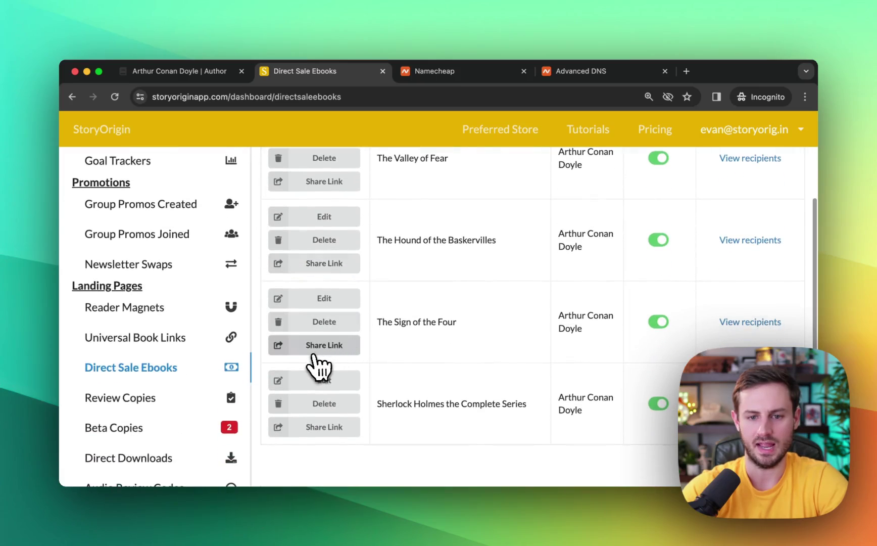
pyautogui.click(312, 353)
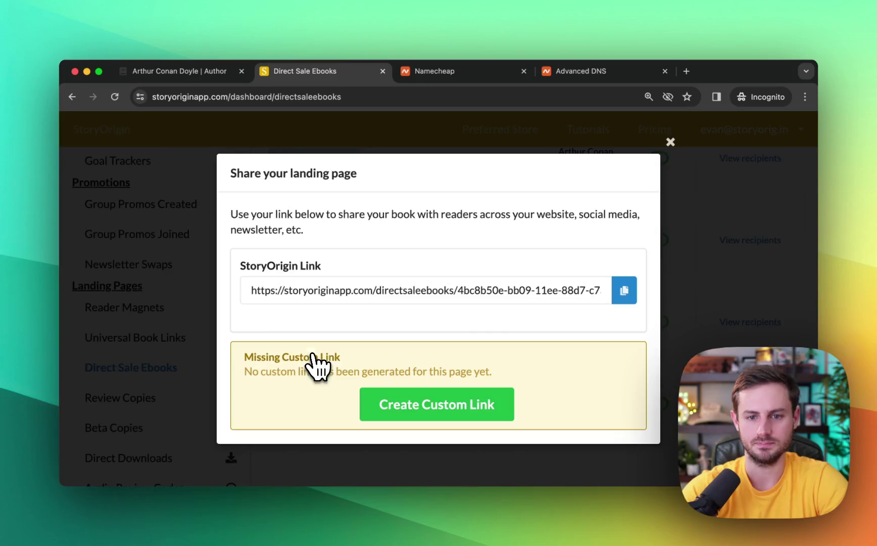
pyautogui.click(432, 399)
pyautogui.click(342, 230)
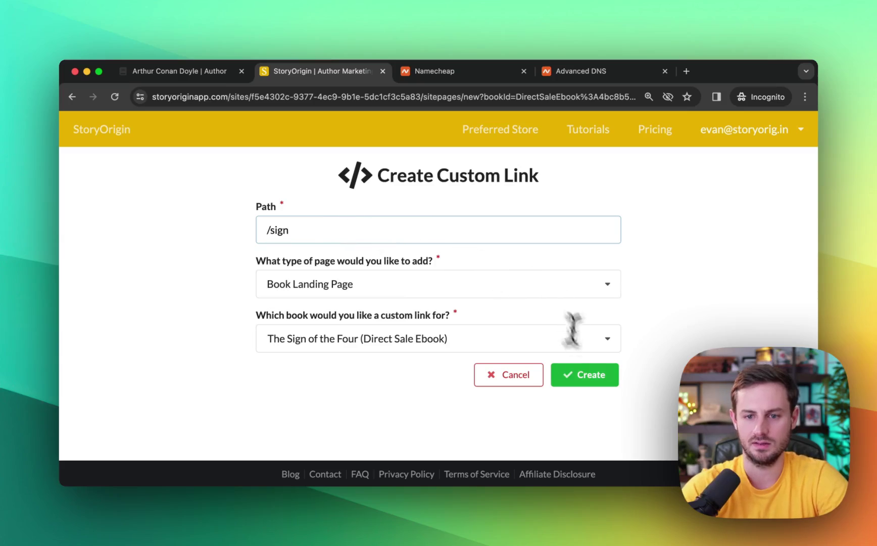
pyautogui.click(586, 379)
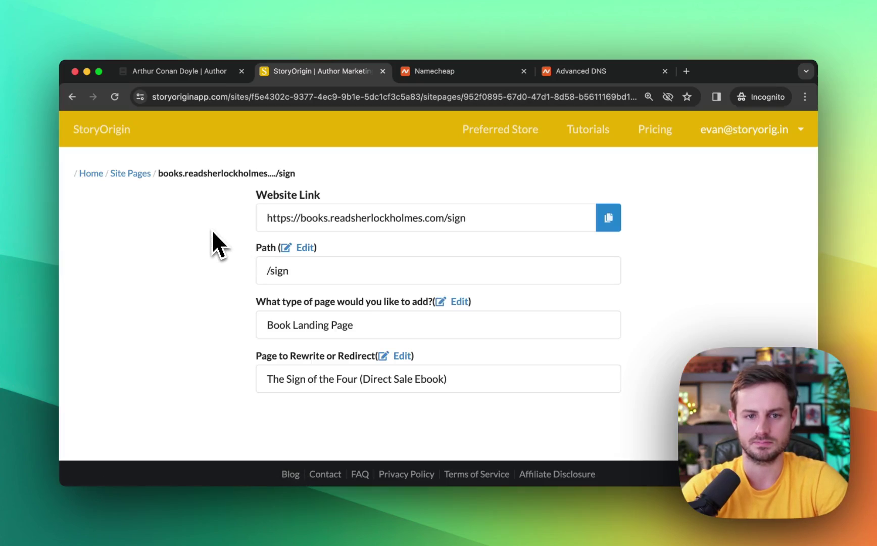
# Reload the author home page and test the A Study in Scarlet and The Sign of the Four links, closing each opened page
pyautogui.click(195, 71)
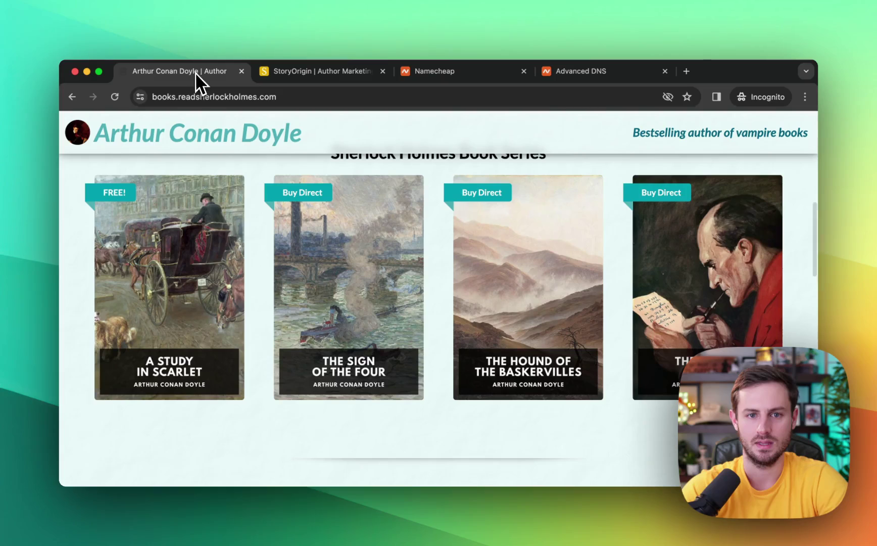
pyautogui.click(118, 98)
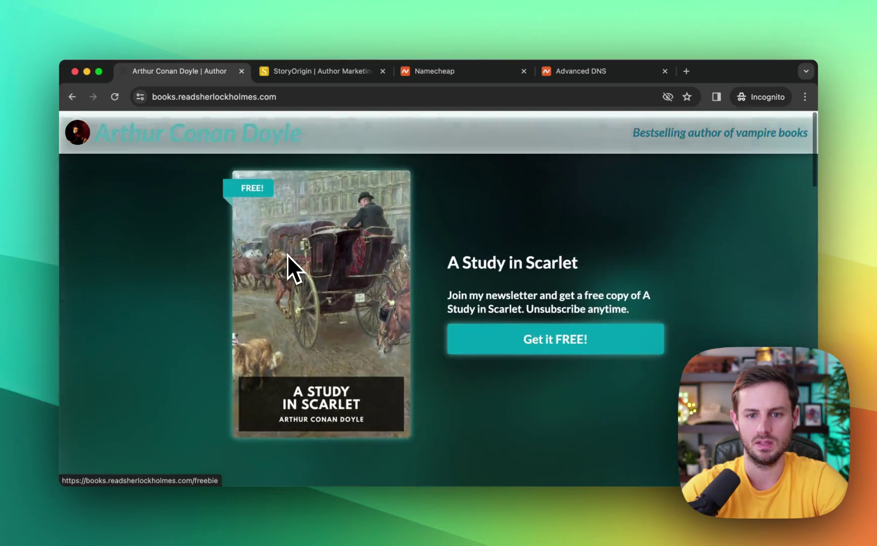
pyautogui.click(477, 331)
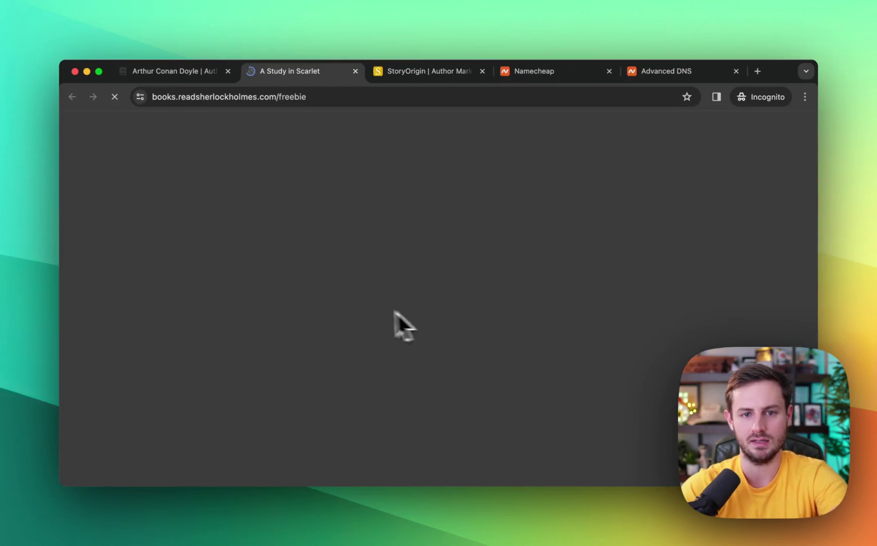
pyautogui.press('super+w')
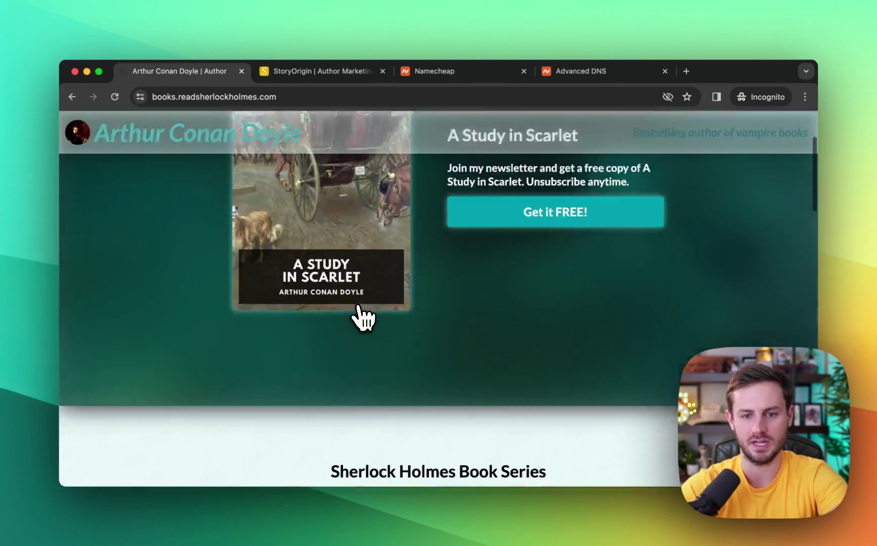
pyautogui.click(359, 324)
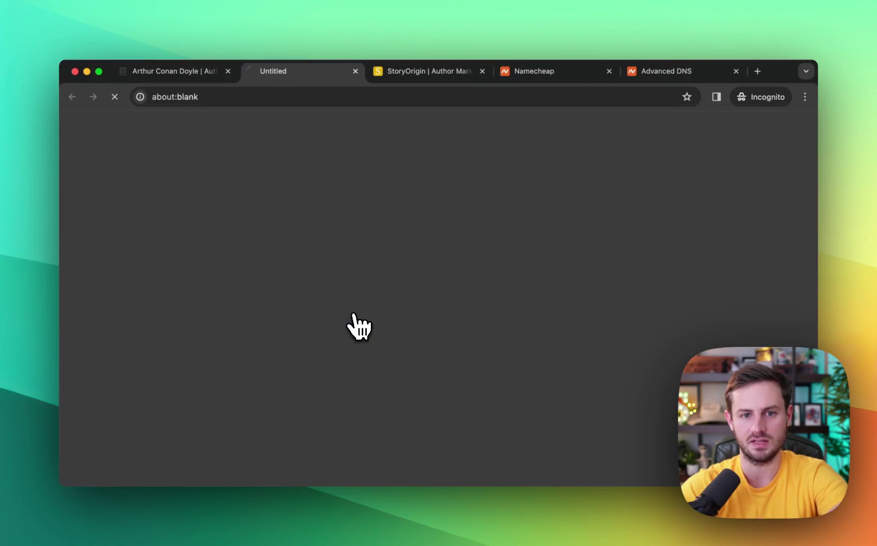
pyautogui.press('super+w')
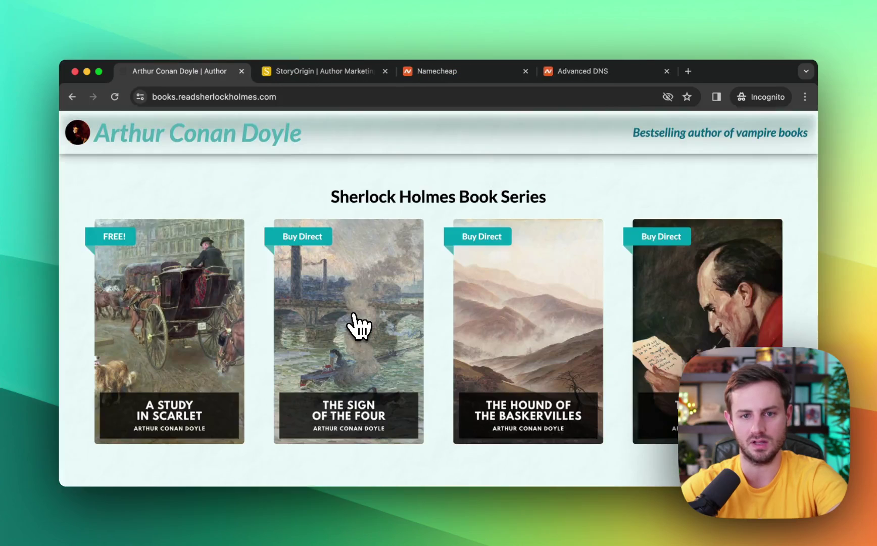
# Open The Adventures of Sherlock Holmes from the Short Stories section to test its link, and close the landing page
pyautogui.scroll(-10, 358, 324)
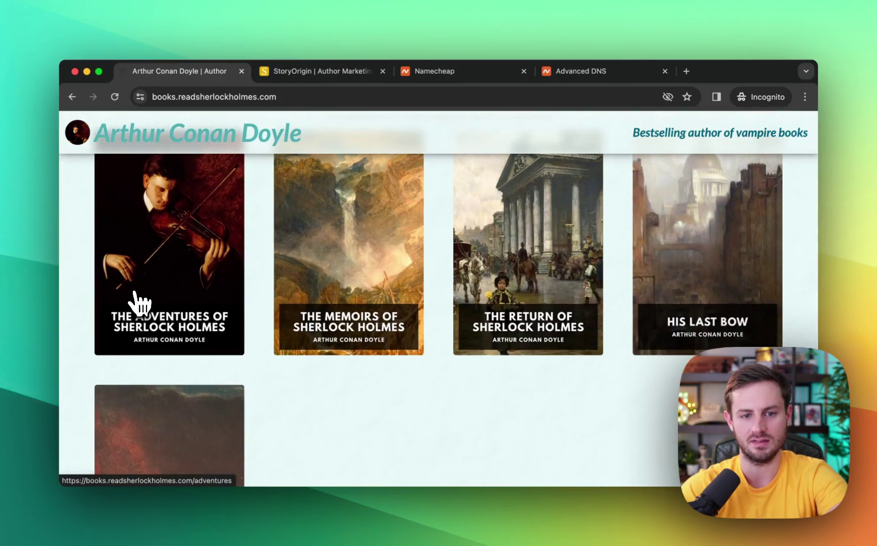
pyautogui.click(134, 292)
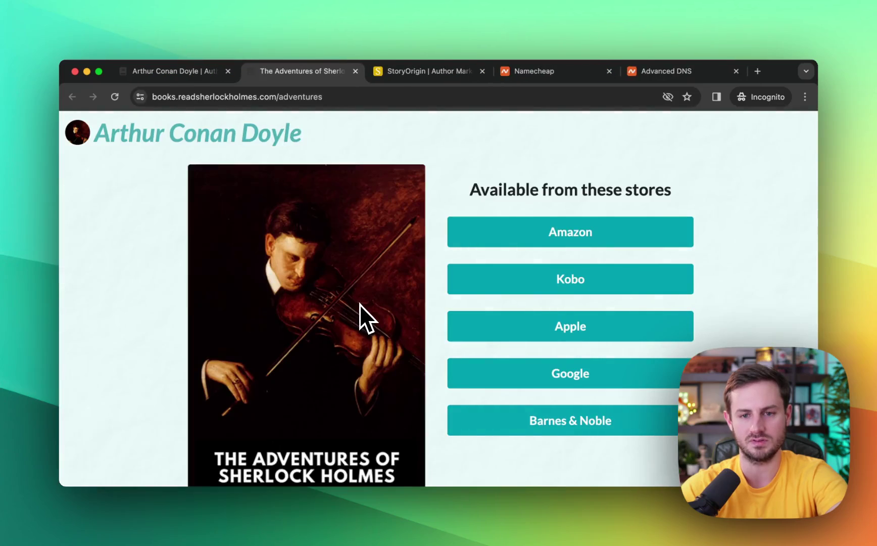
pyautogui.press('super+w')
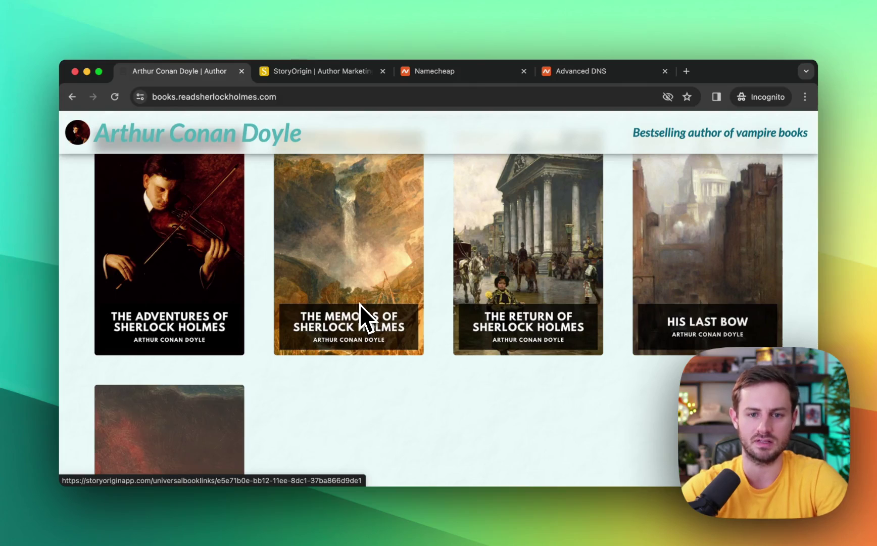
# Switch to StoryOrigin and add a custom link with the path /facebook and the page type Redirect to Different Site
pyautogui.scroll(-3, 411, 352)
pyautogui.scroll(-5, 411, 352)
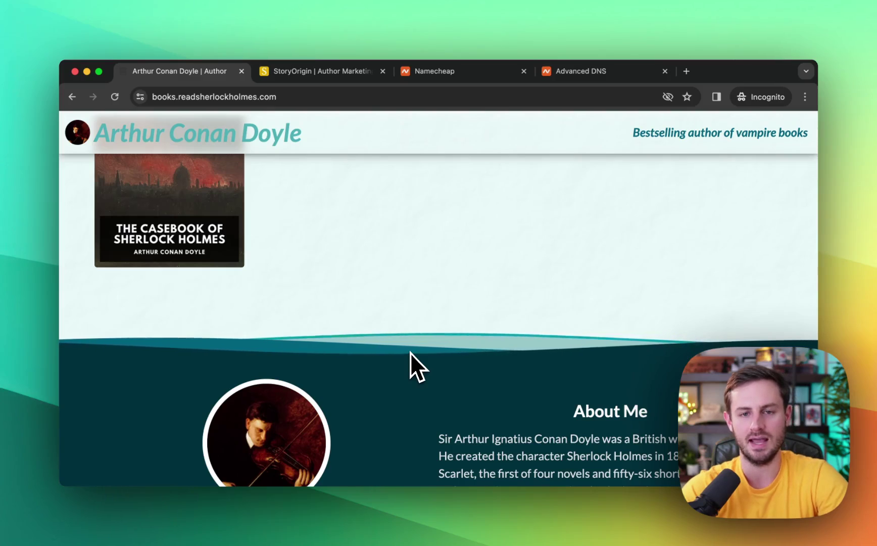
pyautogui.click(318, 72)
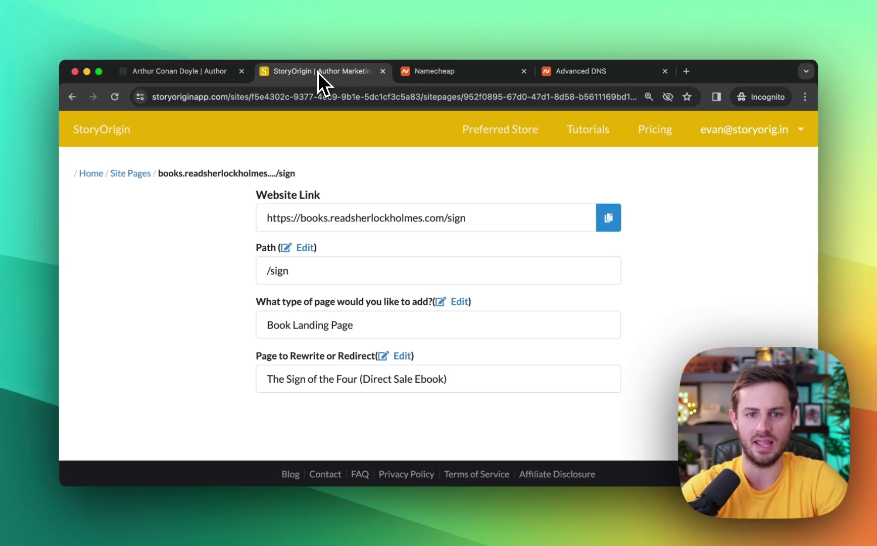
pyautogui.click(138, 174)
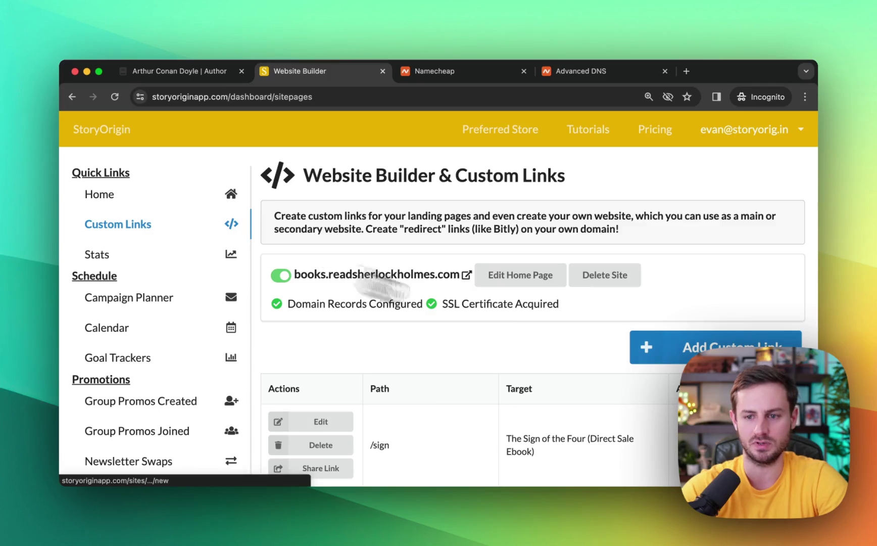
pyautogui.click(683, 360)
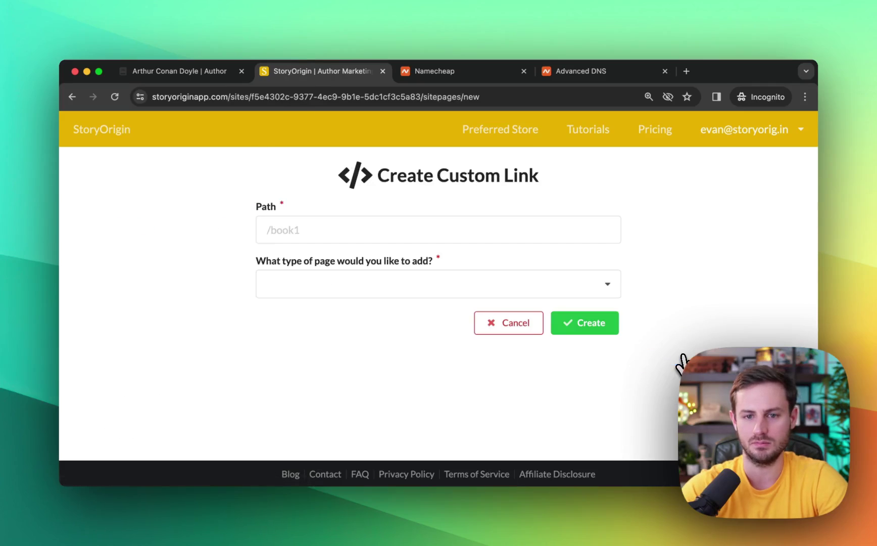
pyautogui.click(349, 231)
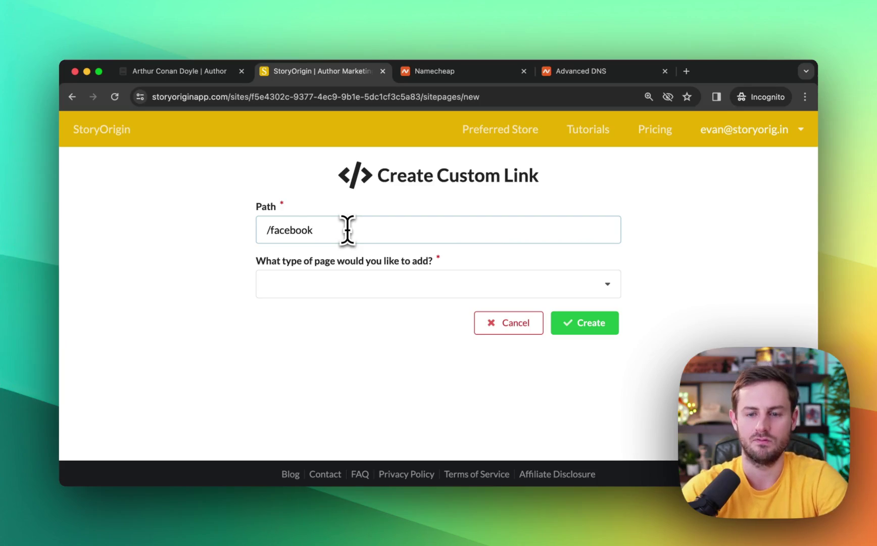
pyautogui.click(291, 278)
pyautogui.click(293, 310)
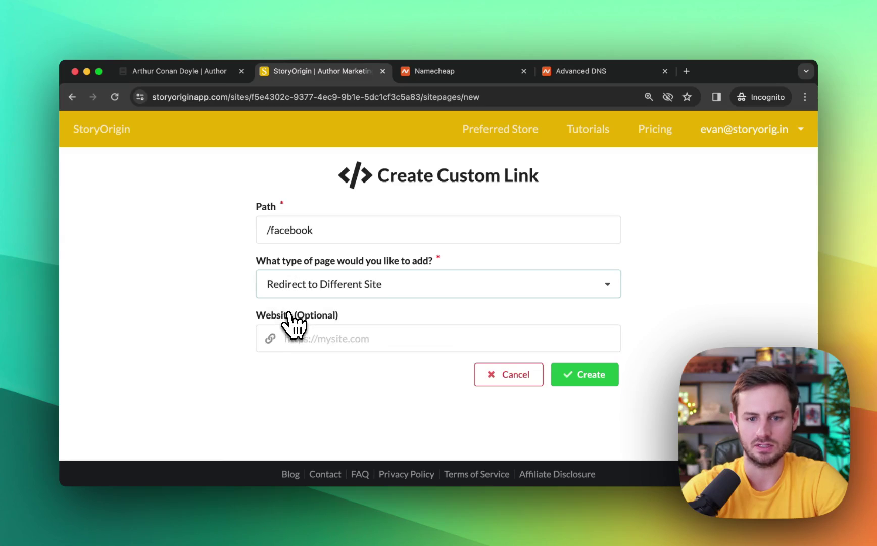
pyautogui.click(2, 249)
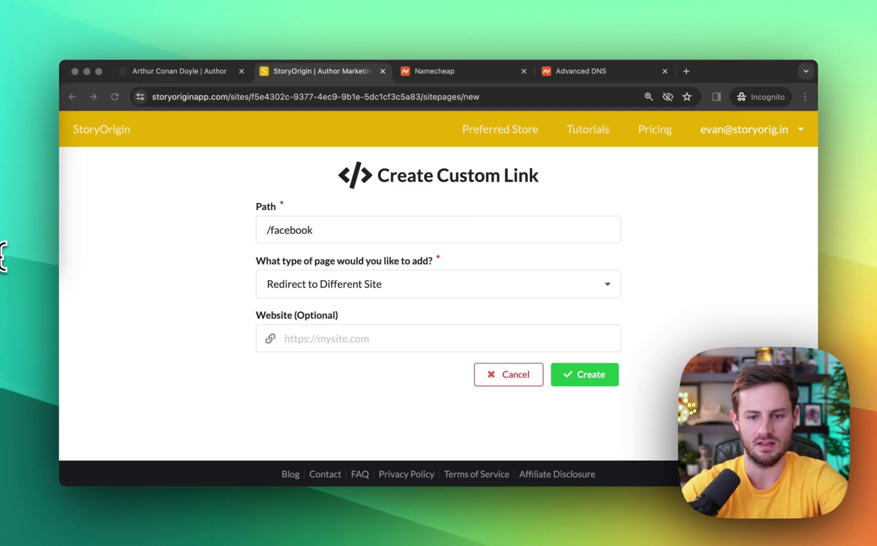
pyautogui.click(319, 337)
pyautogui.write('https://www.facebook.com/groups/SirSherlockHolmes/')
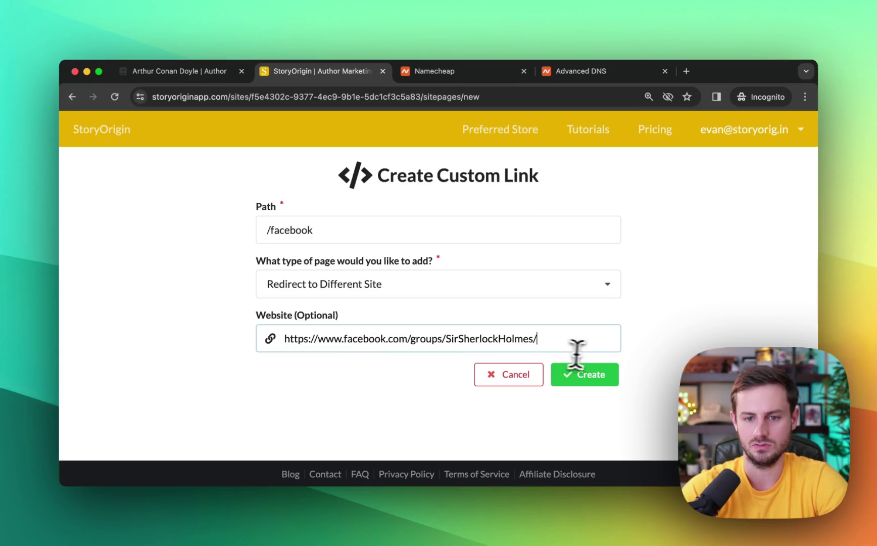
pyautogui.click(589, 373)
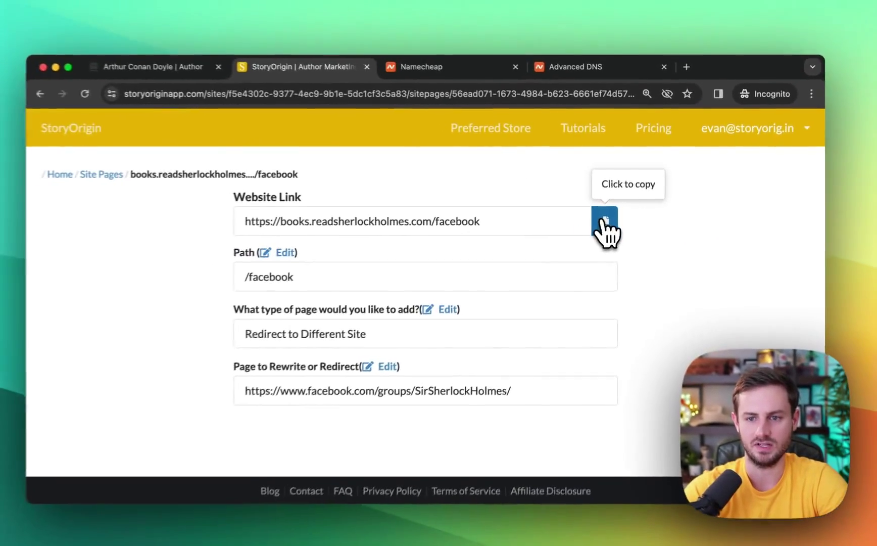
# Copy the /facebook website link, test it in a new browser tab, close that tab and return to the custom links overview
pyautogui.click(605, 224)
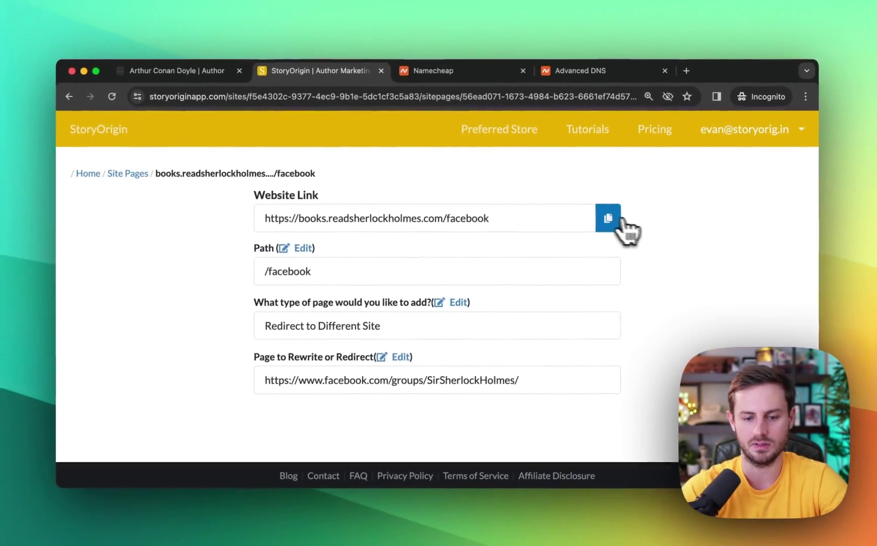
pyautogui.press('super+t')
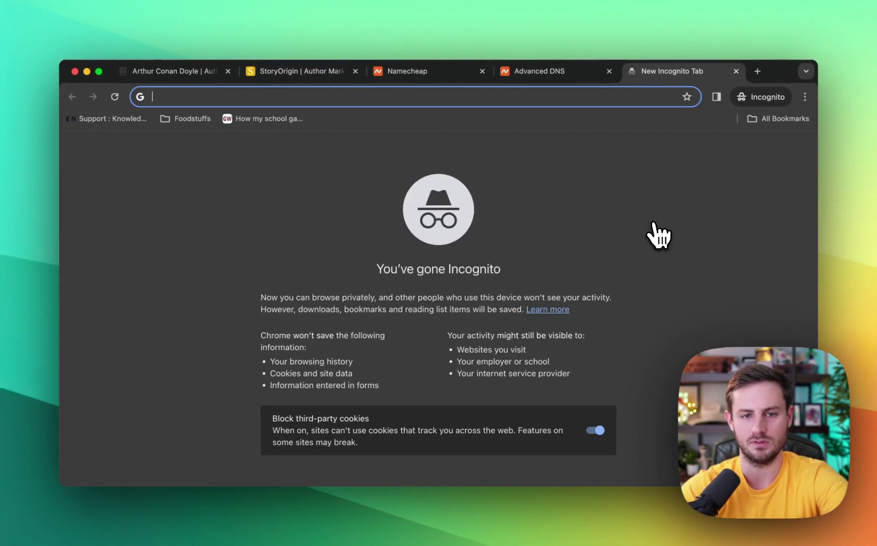
pyautogui.write('https://books.readsherlockholmes.com/facebook')
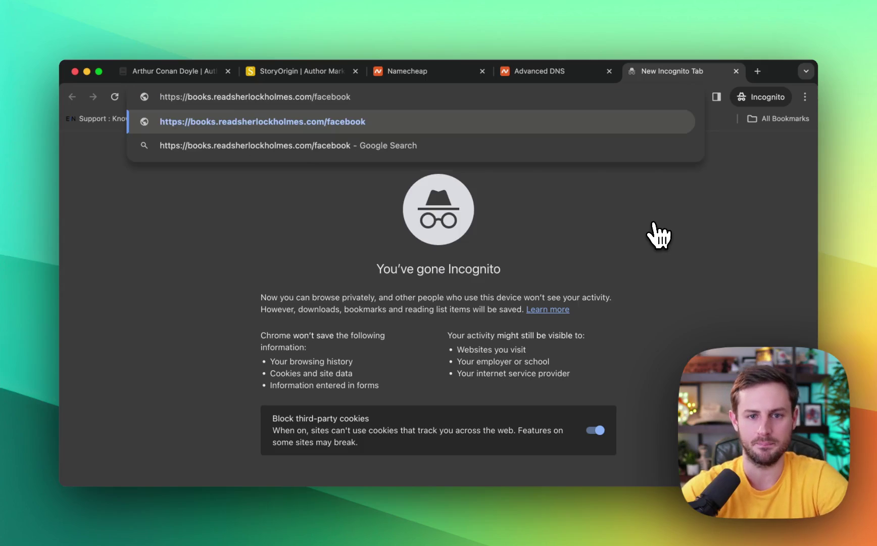
pyautogui.press('Return')
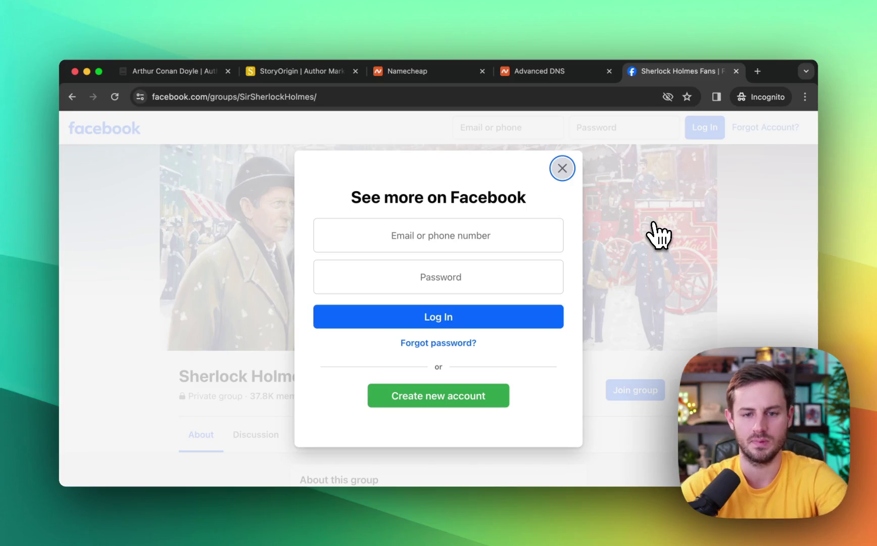
pyautogui.press('super+w')
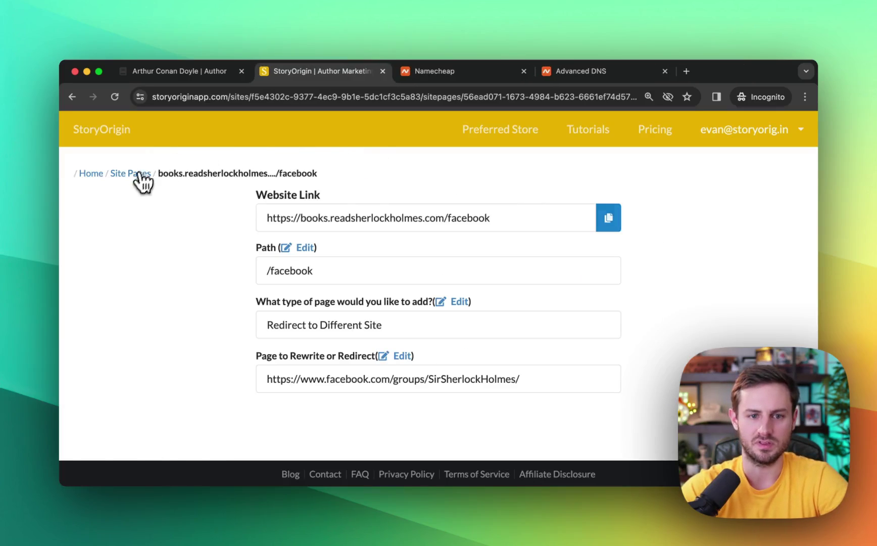
pyautogui.click(139, 173)
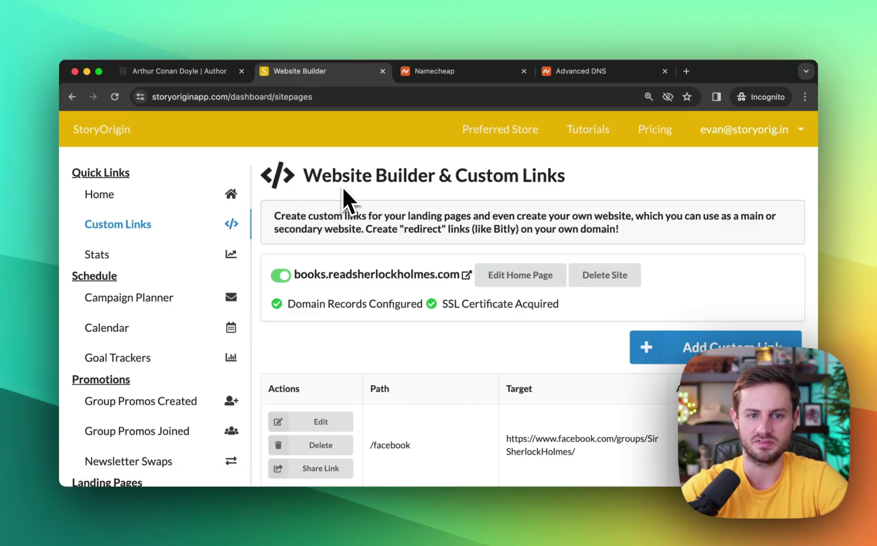